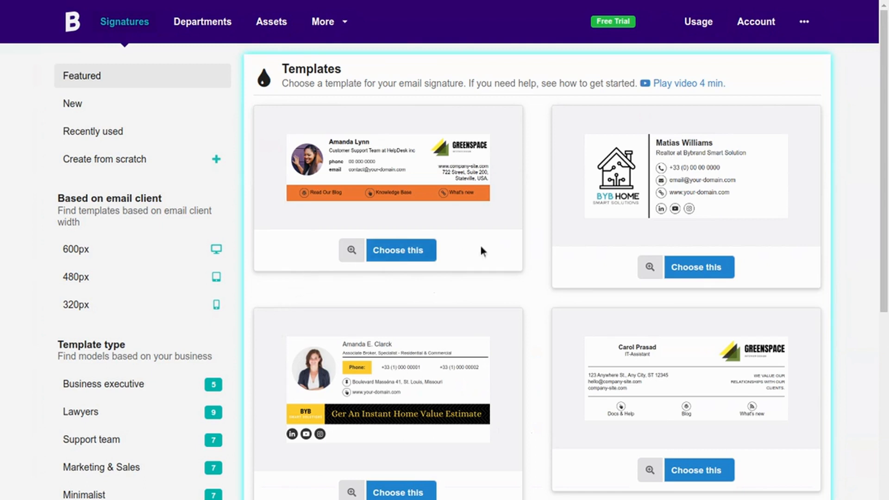
# - Filter templates to One column, preview IT-Assistant, and start a new signature from it
pyautogui.scroll(-3, 662, 236)
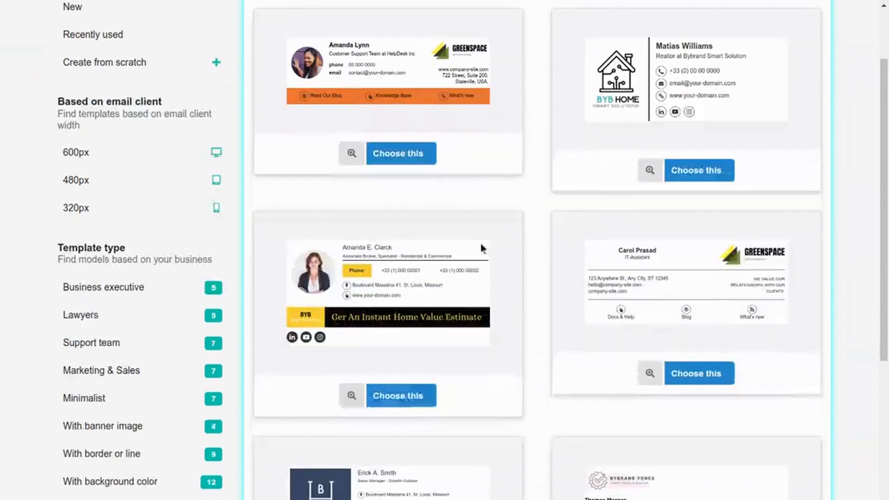
pyautogui.scroll(-3, 199, 285)
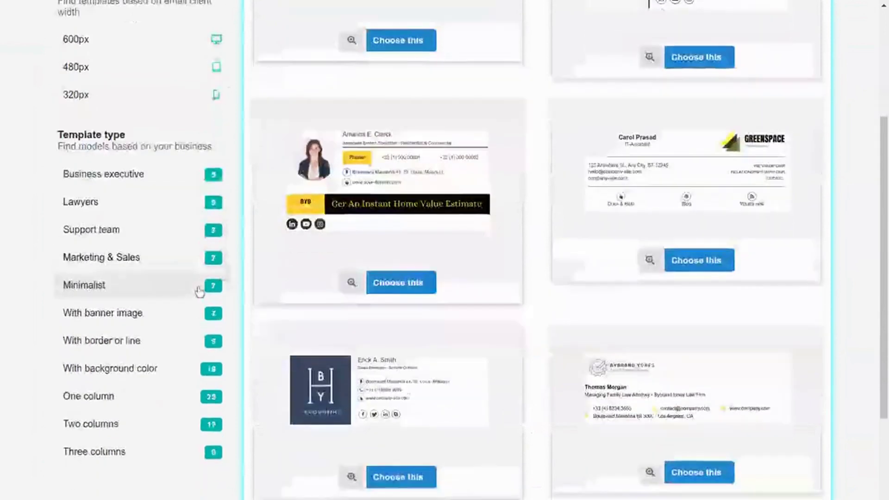
pyautogui.scroll(2, 138, 162)
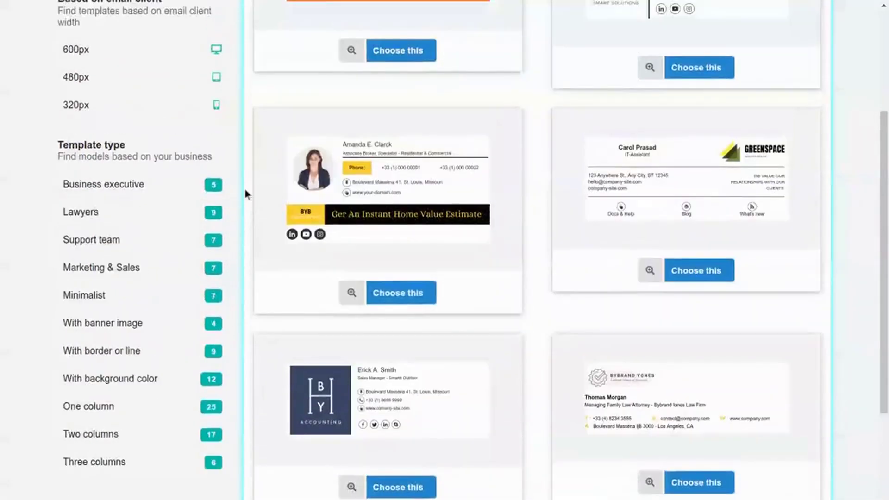
pyautogui.scroll(-2, 445, 199)
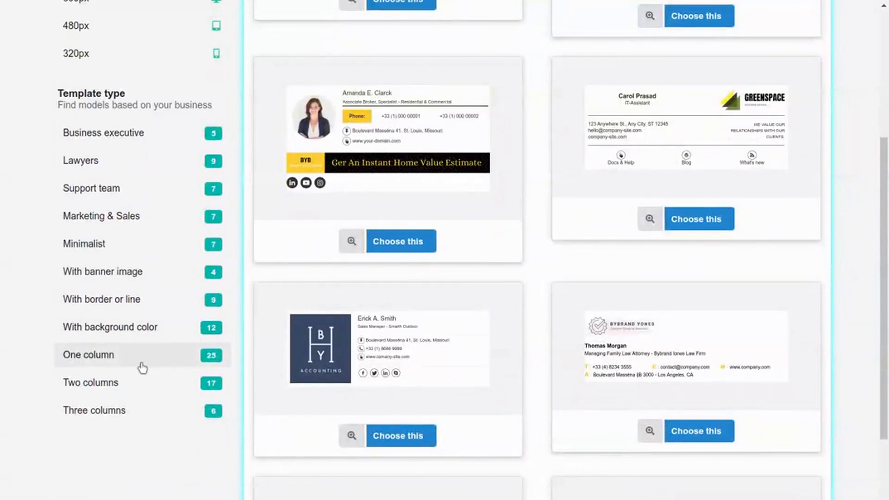
pyautogui.click(98, 358)
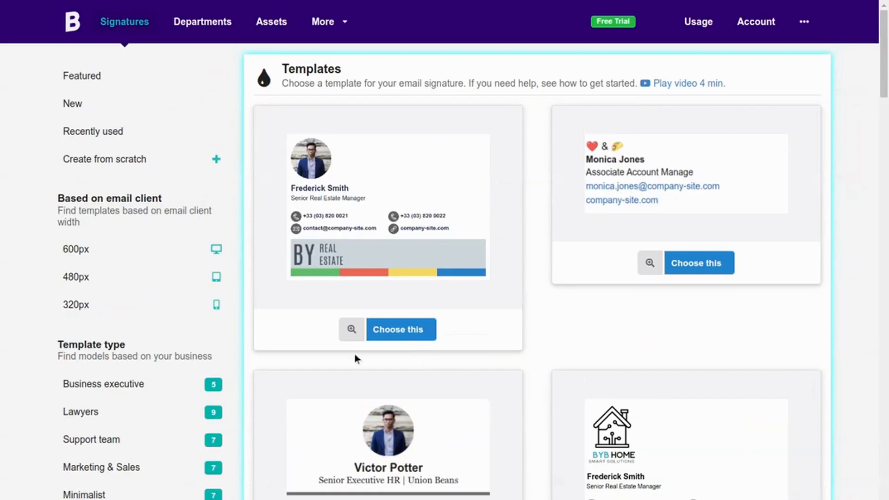
pyautogui.scroll(-12, 597, 260)
pyautogui.scroll(-20, 593, 297)
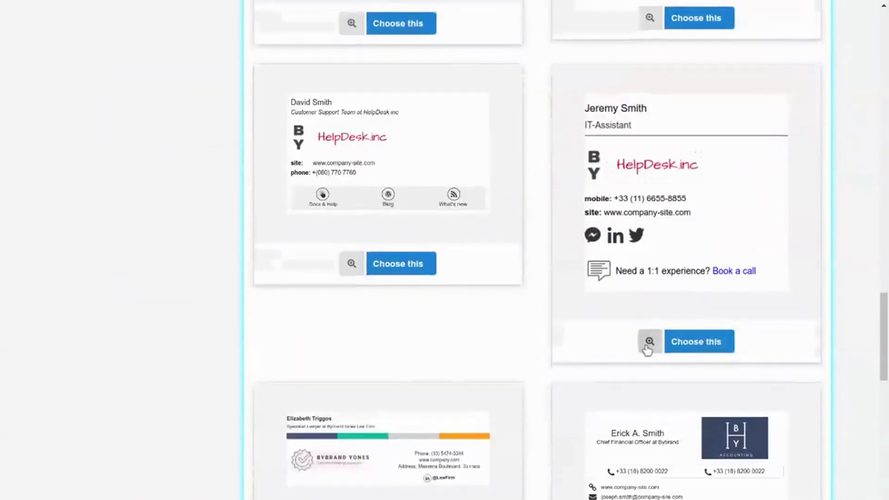
pyautogui.click(646, 341)
pyautogui.click(745, 296)
pyautogui.scroll(-2, 694, 287)
pyautogui.click(674, 234)
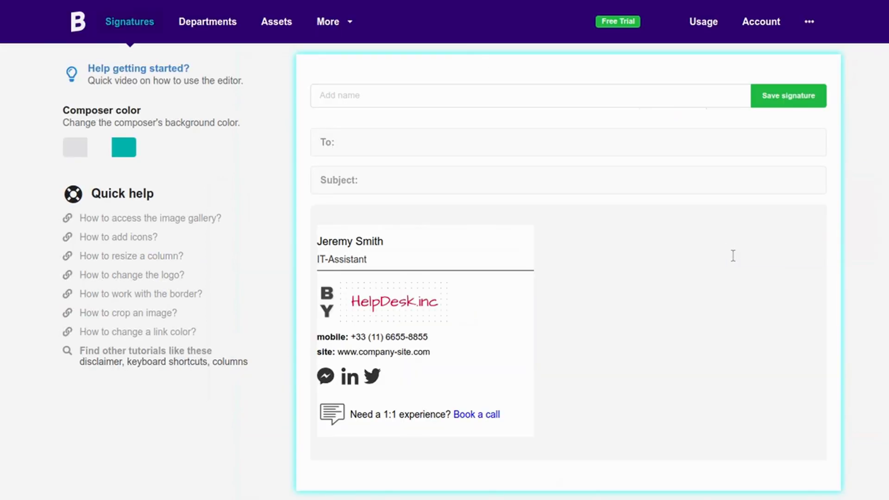
# - Delete the name row and replace IT-Assistant with 'Making a better home for every people'
pyautogui.click(440, 242)
pyautogui.click(379, 276)
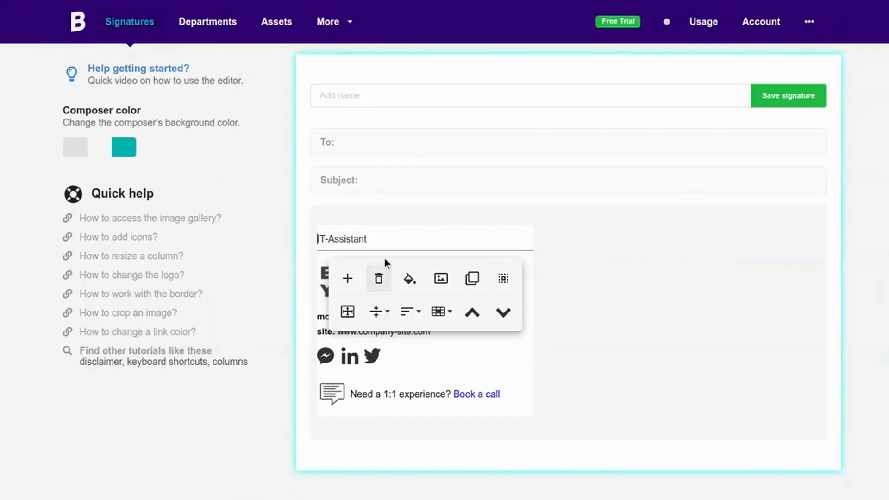
pyautogui.press('BackSpace')
pyautogui.press('BackSpace')
pyautogui.press('BackSpace')
pyautogui.press('BackSpace')
pyautogui.press('BackSpace')
pyautogui.press('BackSpace')
pyautogui.press('BackSpace')
pyautogui.press('BackSpace')
pyautogui.press('BackSpace')
pyautogui.press('BackSpace')
pyautogui.press('BackSpace')
pyautogui.press('BackSpace')
pyautogui.write('Making a better')
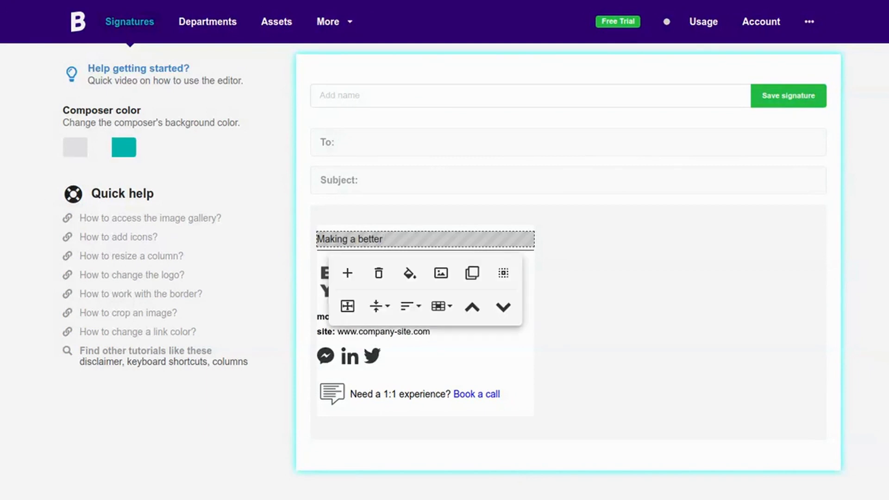
pyautogui.write(' home for every people')
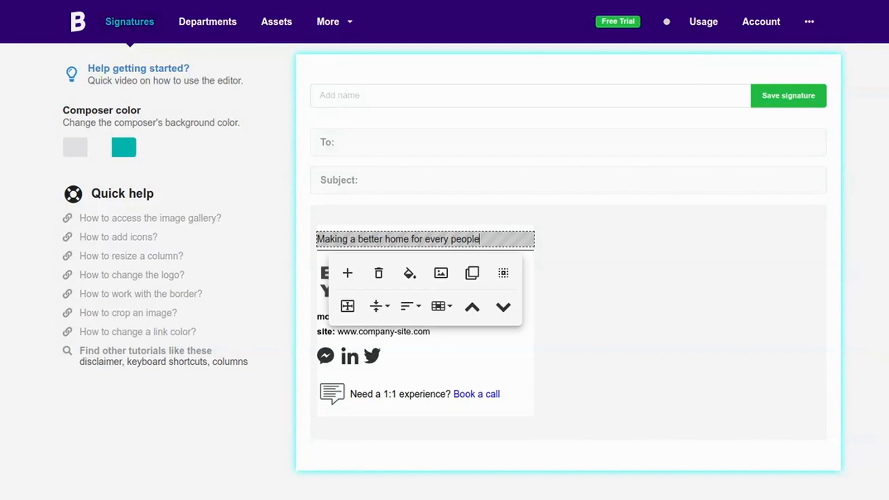
# - Make the whole tagline bold and italic
pyautogui.hotkey('shift', 'Home')
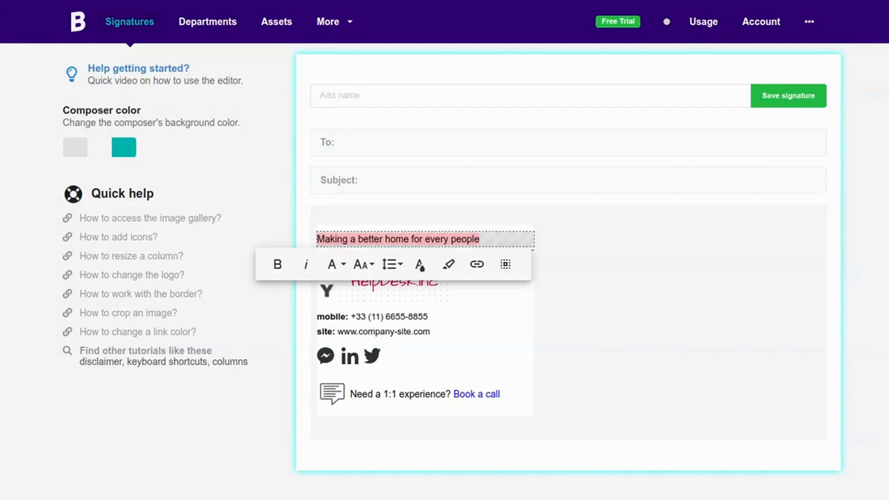
pyautogui.click(286, 263)
pyautogui.click(305, 271)
pyautogui.click(388, 281)
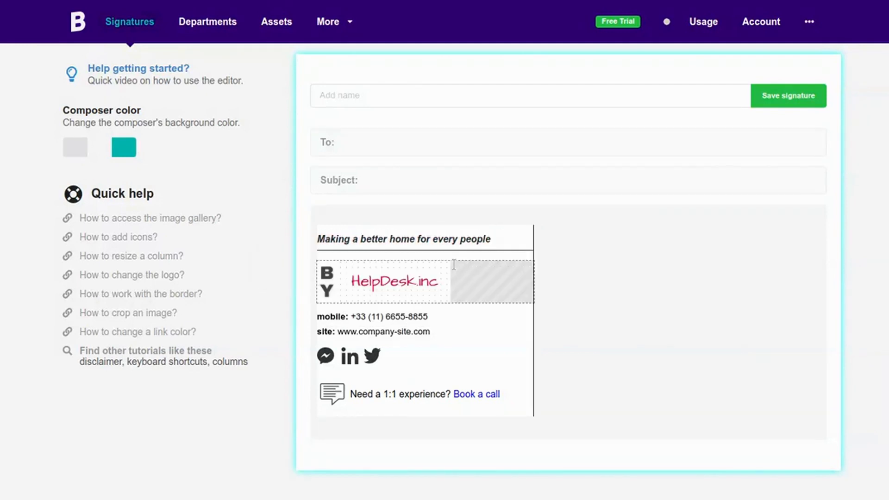
# - Replace the logo with the GREENSPACE image from the Image Gallery
pyautogui.click(324, 276)
pyautogui.click(303, 280)
pyautogui.click(397, 60)
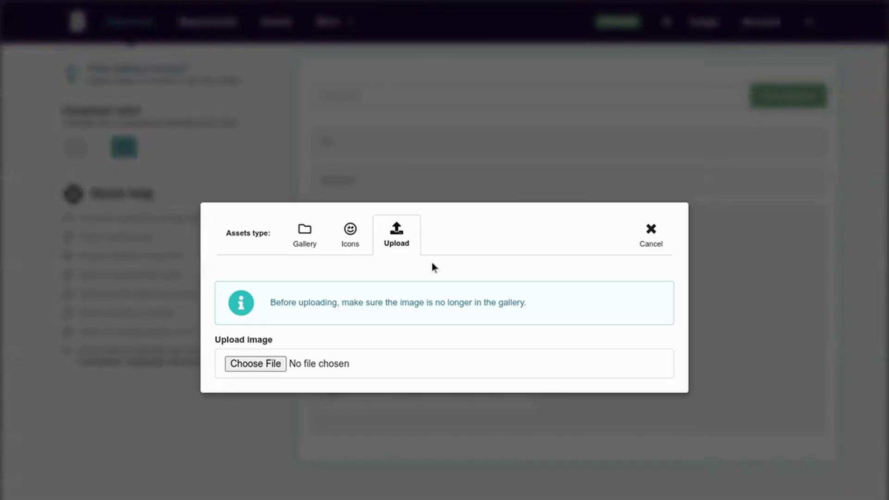
pyautogui.click(306, 242)
pyautogui.click(498, 224)
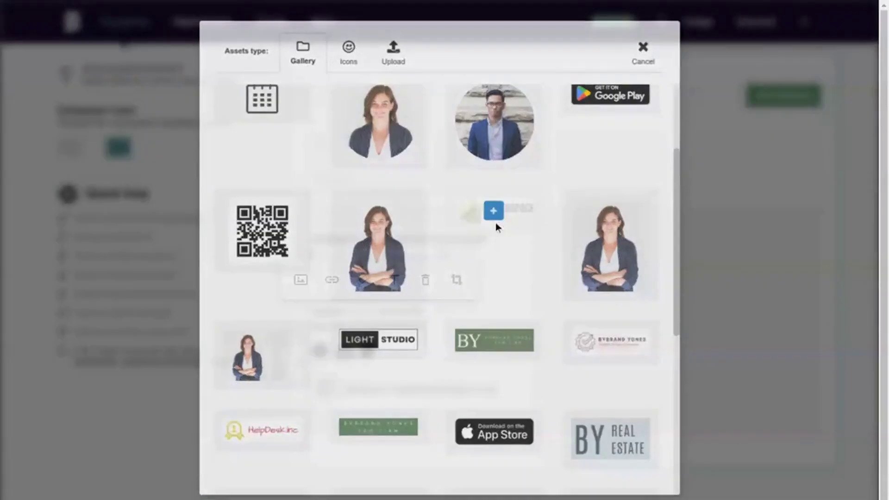
pyautogui.click(633, 263)
# - Rename the 'mobile' label to 'phone'
pyautogui.click(331, 312)
pyautogui.doubleClick(332, 311)
pyautogui.click(391, 328)
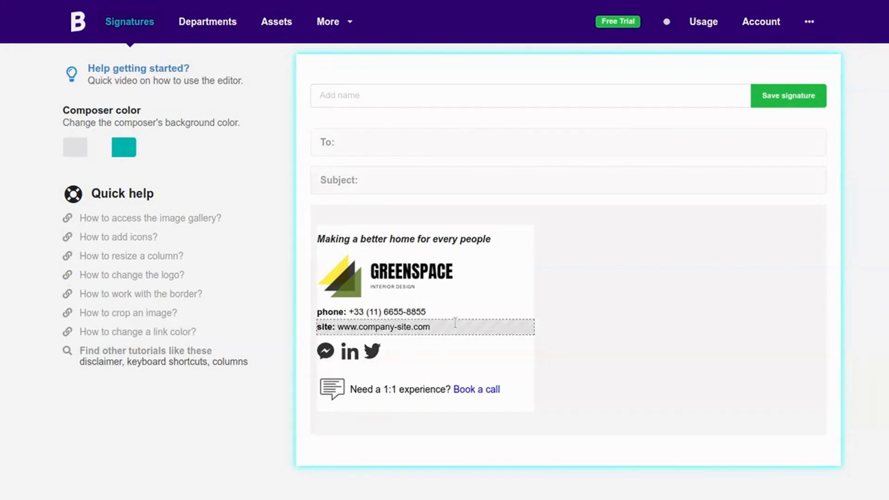
pyautogui.doubleClick(404, 326)
pyautogui.press('BackSpace')
pyautogui.press('BackSpace')
pyautogui.click(472, 361)
pyautogui.doubleClick(333, 343)
pyautogui.write('address')
# - Replace the copied URL in the address line with the company's street address
pyautogui.hotkey('shift', 'End')
pyautogui.press('BackSpace')
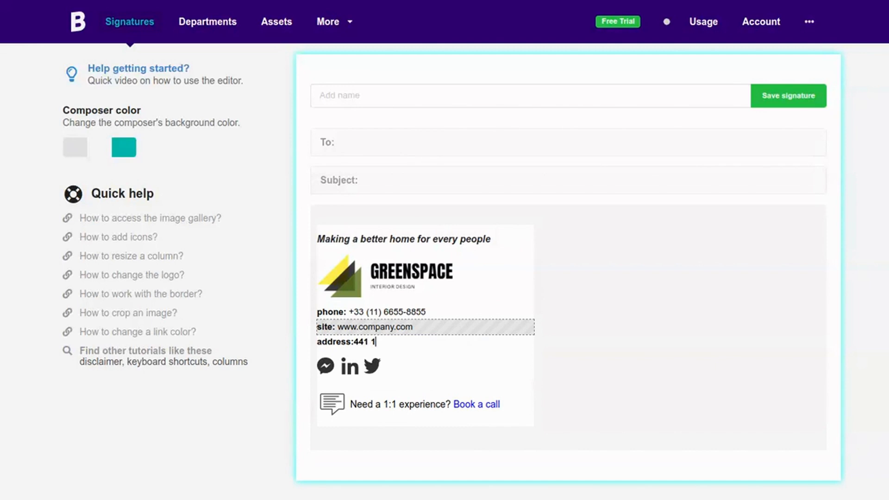
pyautogui.click(452, 334)
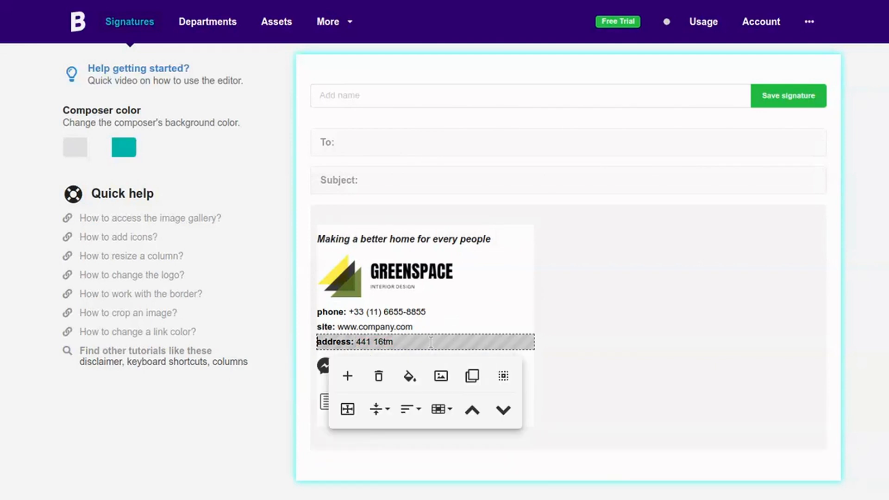
pyautogui.press('BackSpace')
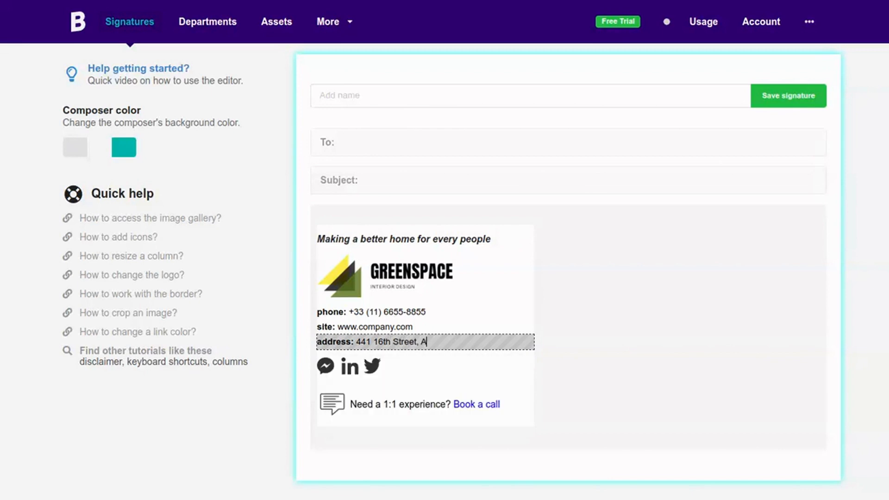
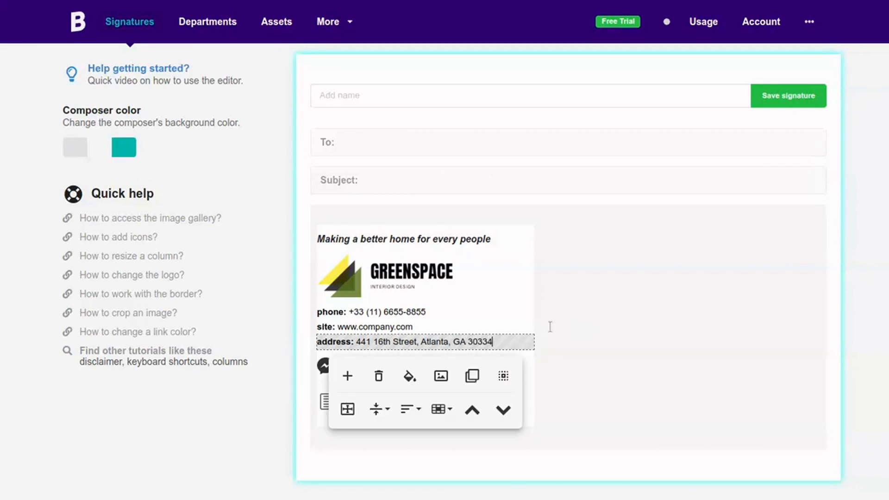
pyautogui.click(422, 312)
# - Set the phone number's font size to 14
pyautogui.moveTo(351, 306); pyautogui.dragTo(349, 311)
pyautogui.click(328, 338)
pyautogui.click(357, 336)
pyautogui.click(363, 375)
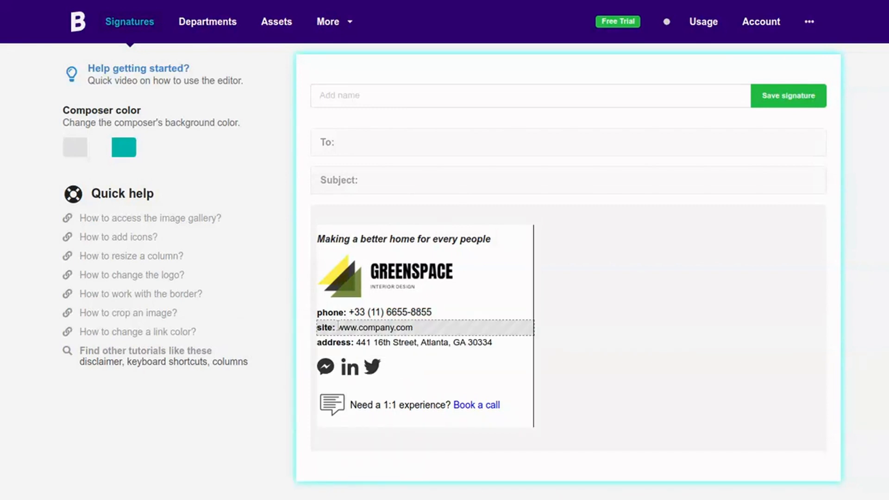
pyautogui.moveTo(338, 327); pyautogui.dragTo(412, 328)
pyautogui.click(373, 352)
pyautogui.click(353, 430)
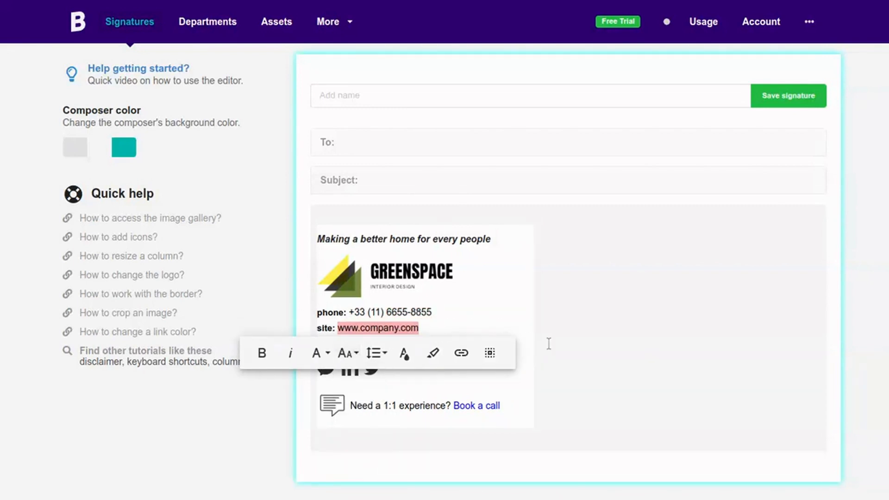
# - Enlarge the address line's font size to 14
pyautogui.click(357, 343)
pyautogui.moveTo(356, 343); pyautogui.dragTo(484, 345)
pyautogui.click(364, 367)
pyautogui.click(395, 367)
pyautogui.click(401, 404)
pyautogui.click(630, 341)
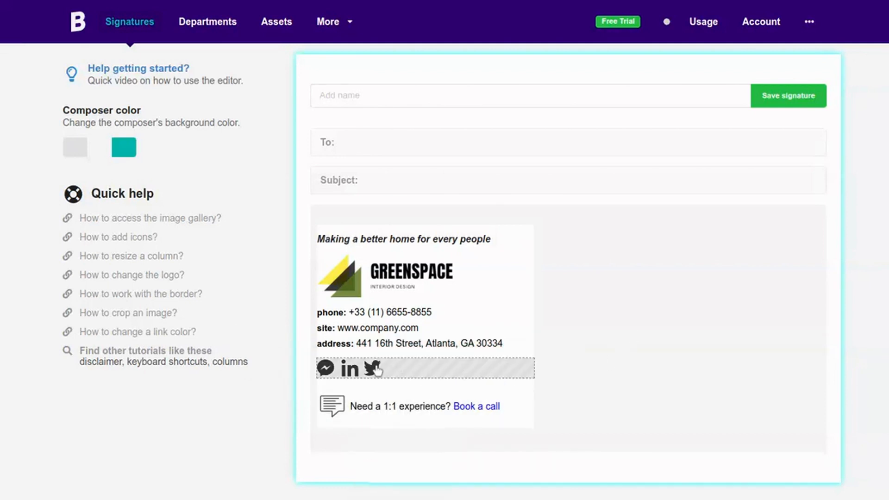
# - Replace the 'Need a 1:1' booking row with a Disclaimer block
pyautogui.click(371, 393)
pyautogui.click(446, 456)
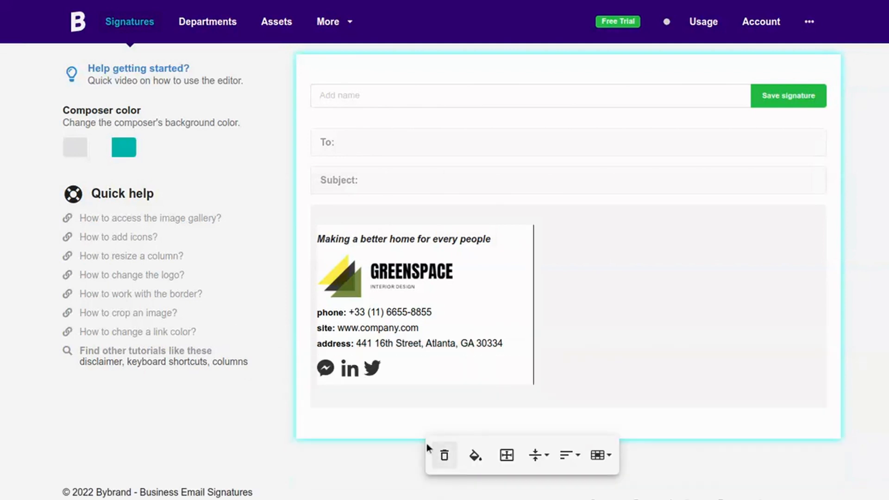
pyautogui.click(347, 403)
pyautogui.click(563, 379)
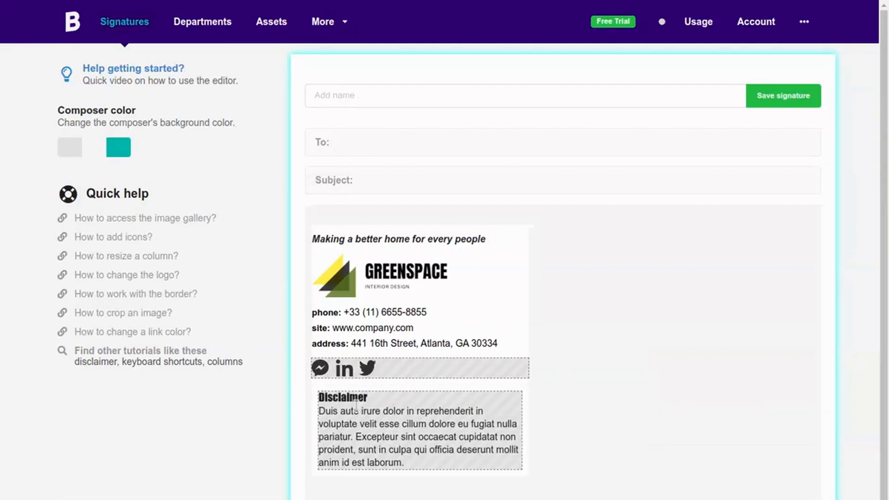
# - Name the signature 'Company-wide signature' and save it
pyautogui.click(386, 92)
pyautogui.write('Company-wide signature')
pyautogui.click(783, 96)
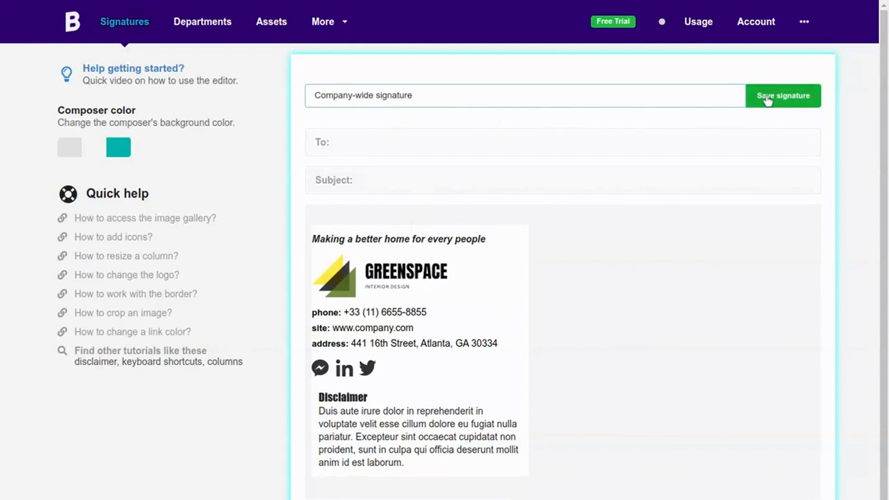
# - Set the Disclaimer block's right/left padding to 0px
pyautogui.click(411, 224)
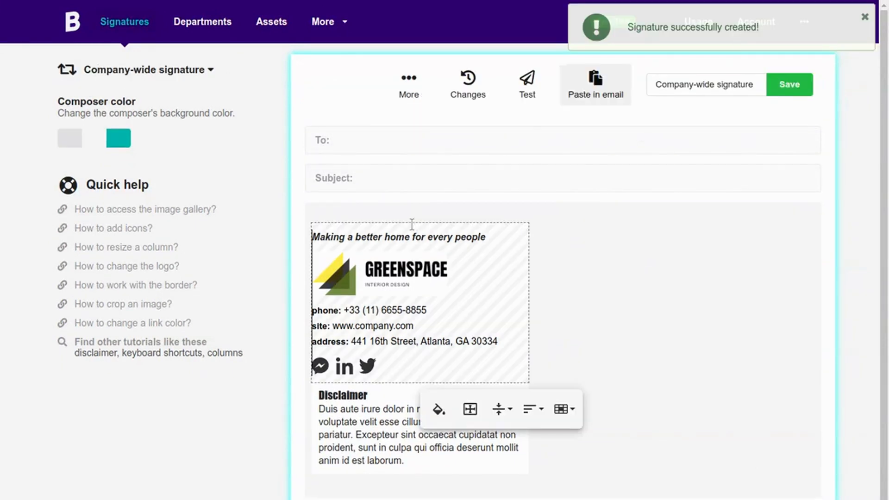
pyautogui.click(439, 408)
pyautogui.click(371, 440)
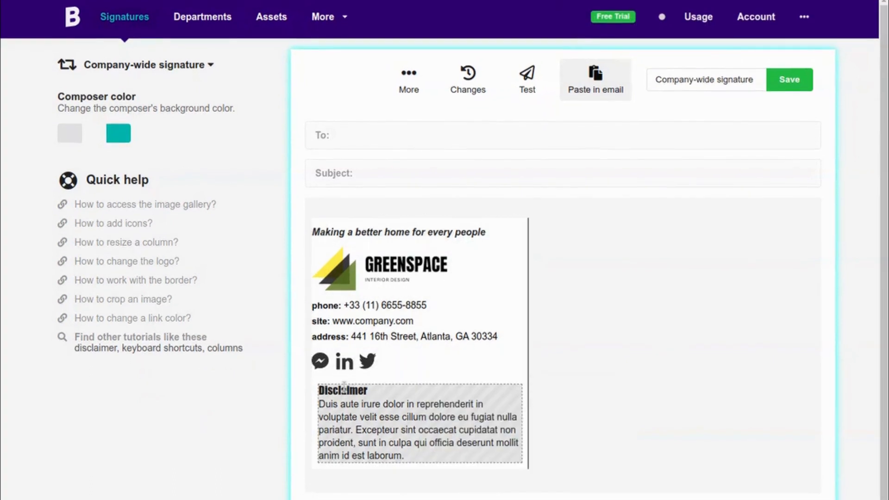
pyautogui.click(438, 486)
pyautogui.press('BackSpace')
pyautogui.click(589, 325)
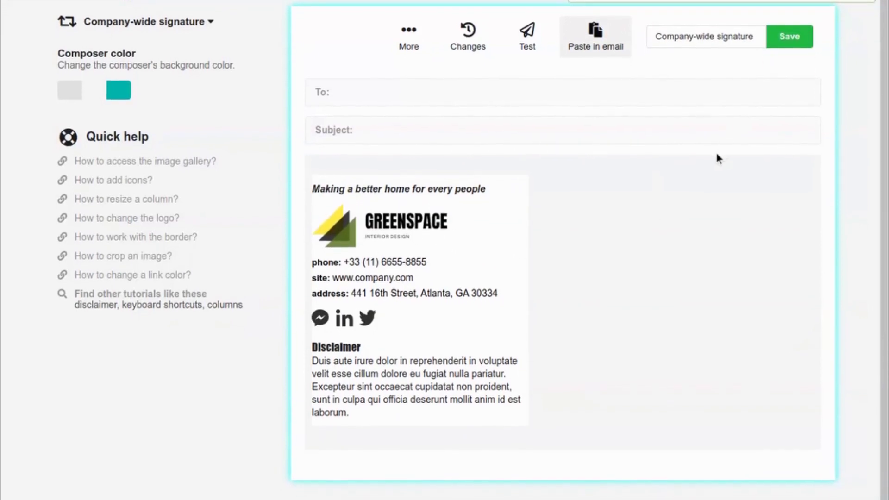
pyautogui.scroll(1, 715, 151)
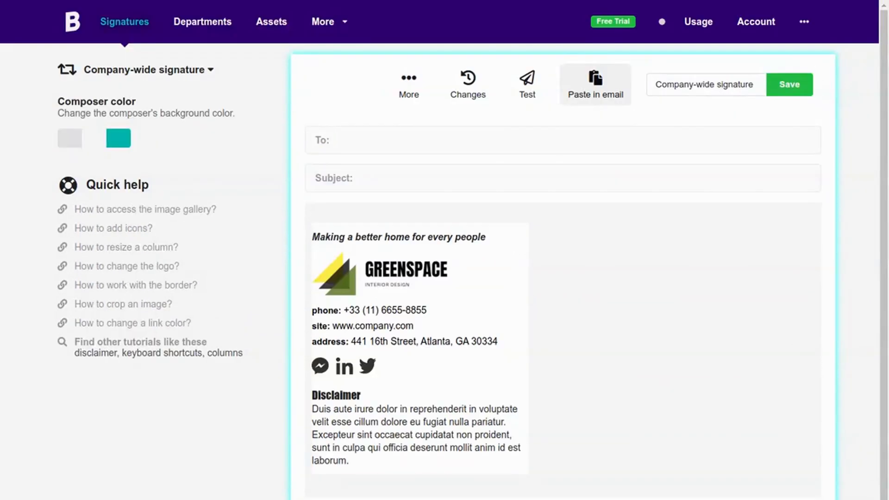
pyautogui.click(504, 238)
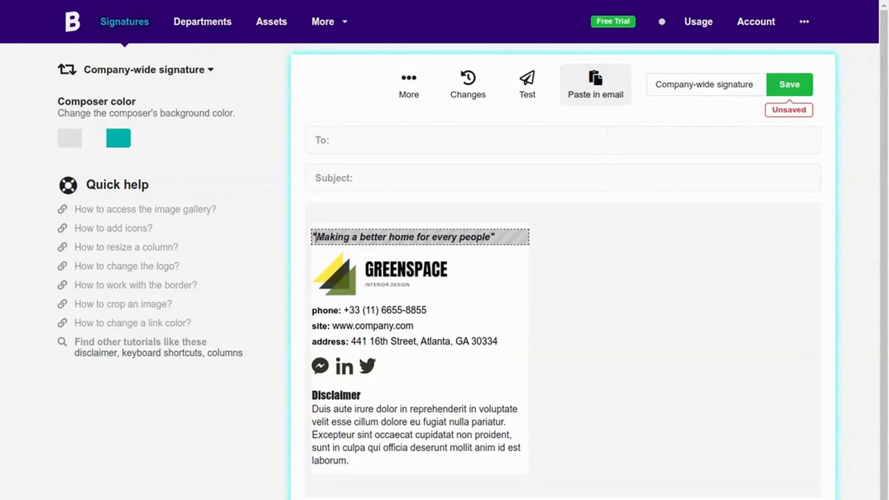
# - Resize the whole tagline to font size 14, then save the signature
pyautogui.click(620, 246)
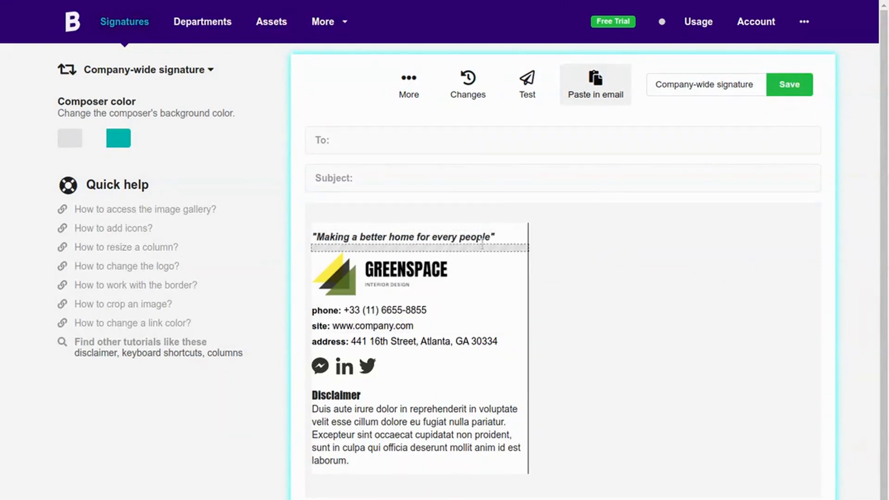
pyautogui.click(503, 237)
pyautogui.tripleClick(503, 237)
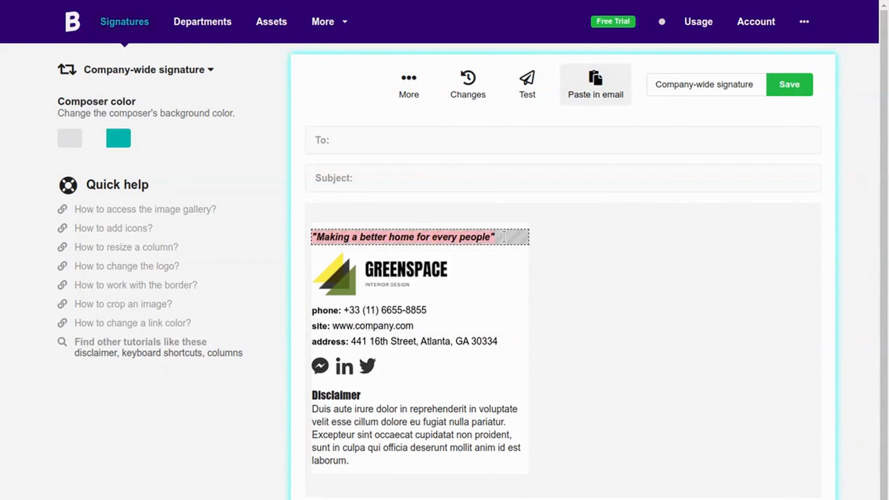
pyautogui.click(373, 262)
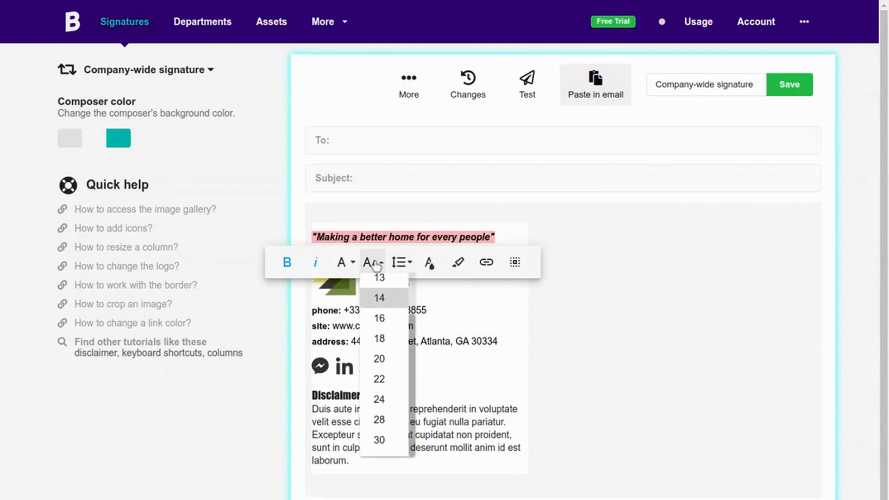
pyautogui.click(379, 298)
pyautogui.click(622, 250)
pyautogui.click(796, 89)
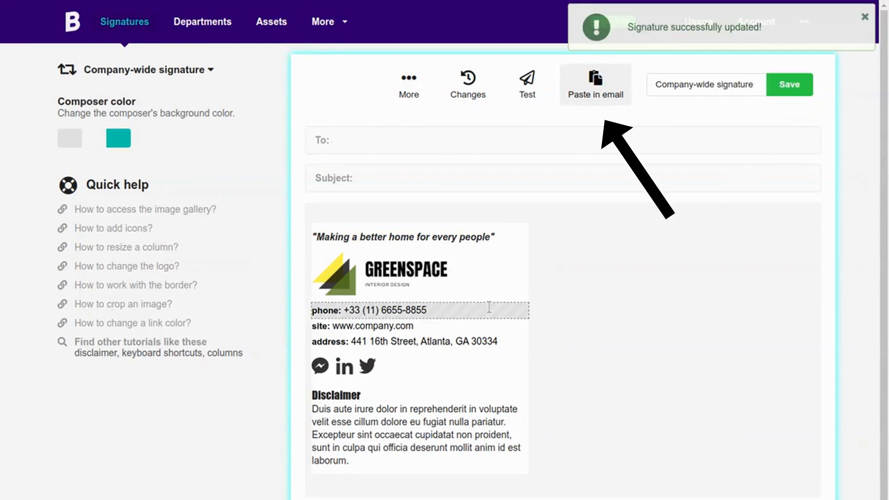
# - In the Paste in email view, expand Copy HTML and copy the signature code
pyautogui.click(597, 97)
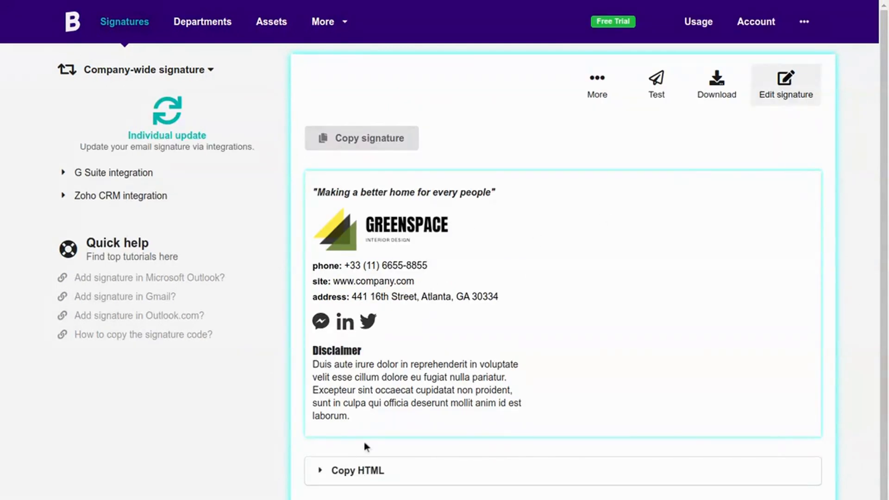
pyautogui.scroll(-1, 338, 378)
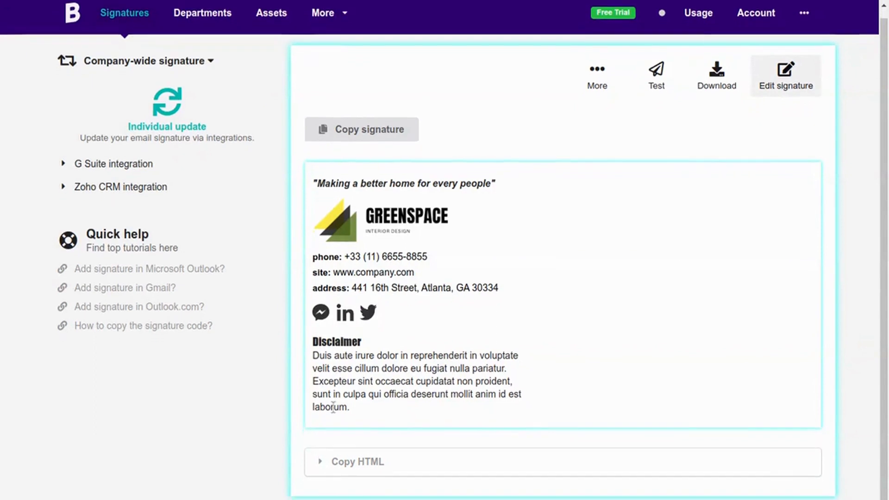
pyautogui.click(319, 463)
pyautogui.scroll(-4, 383, 428)
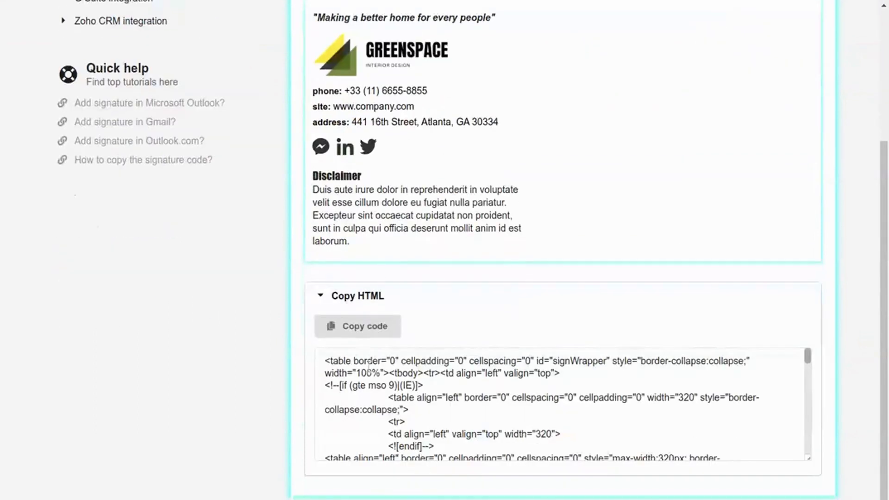
pyautogui.click(357, 332)
pyautogui.scroll(1, 347, 301)
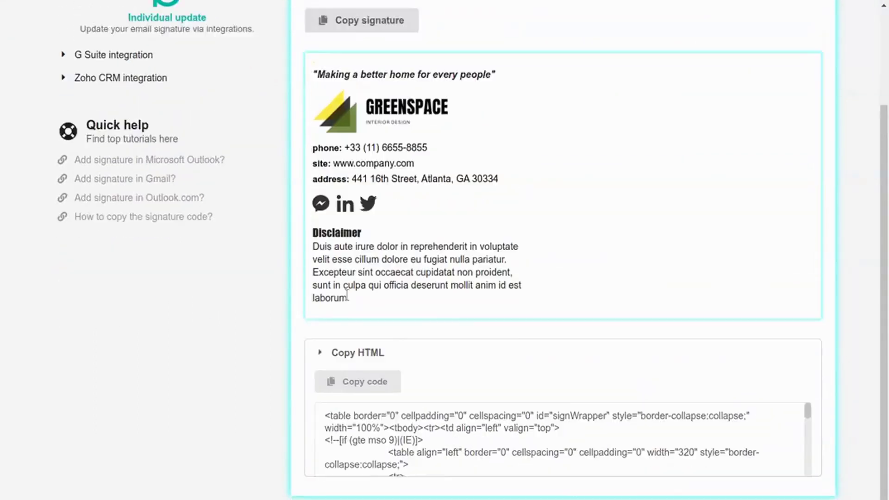
pyautogui.scroll(4, 512, 318)
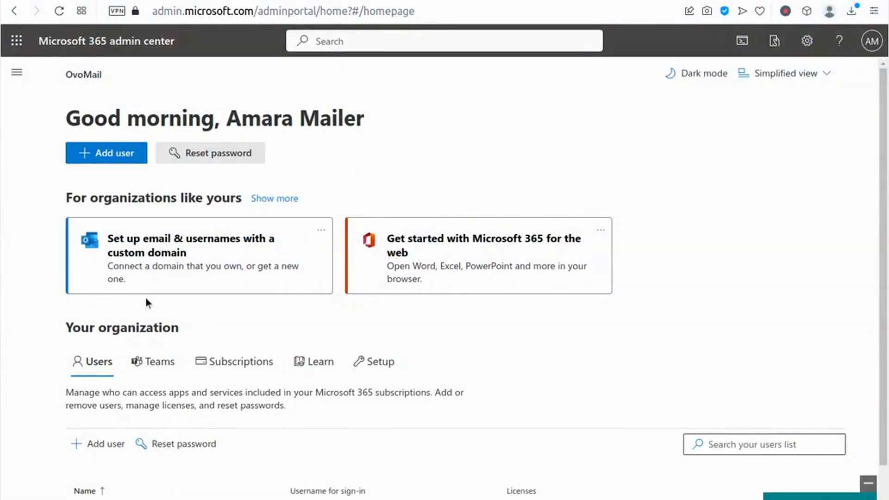
# - Search 'exchange' to reach the Exchange admin portal, then open Mail flow > Rules
pyautogui.write('exchange')
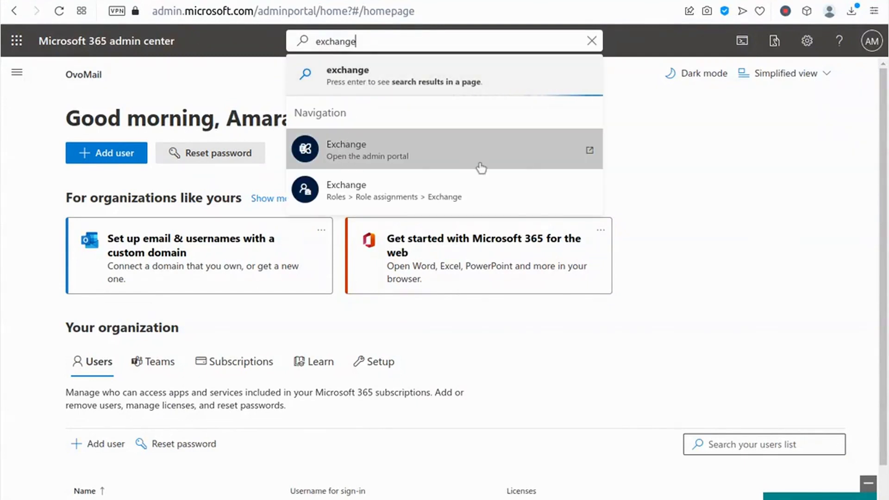
pyautogui.click(350, 156)
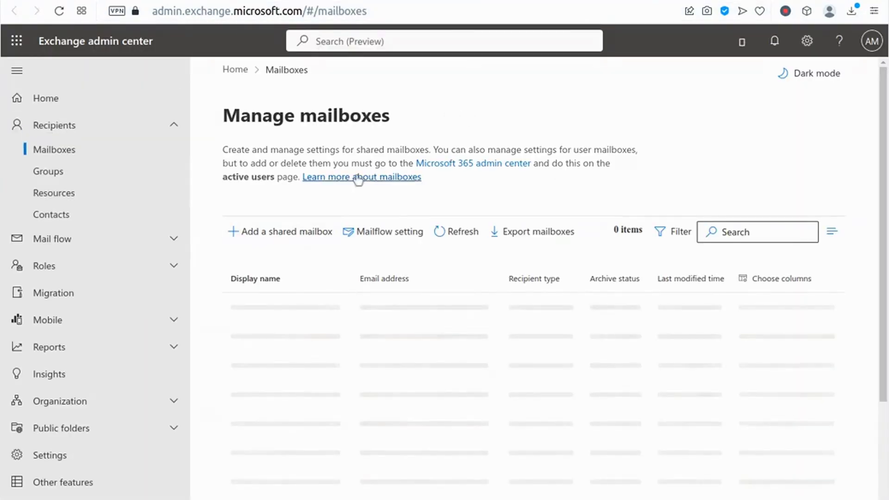
pyautogui.click(174, 267)
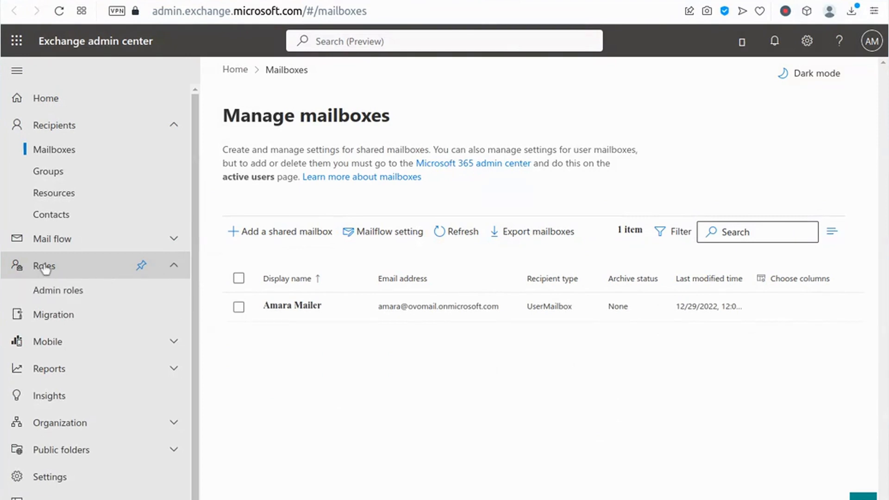
pyautogui.click(52, 243)
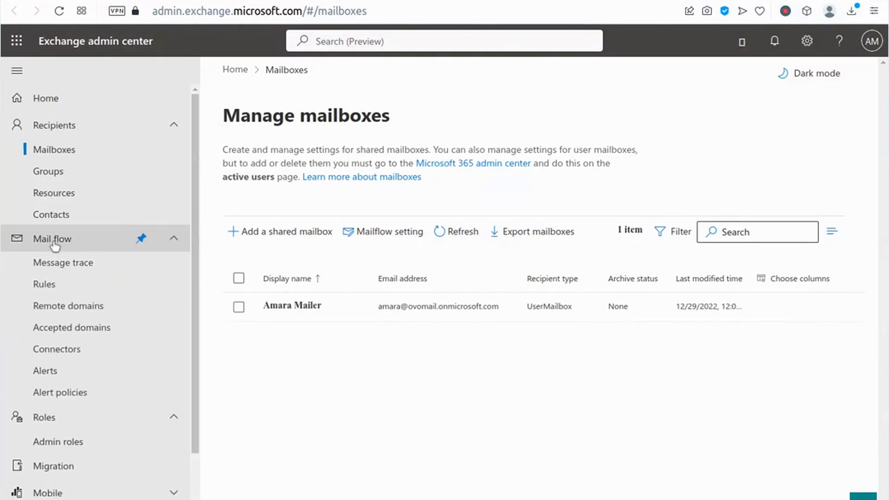
pyautogui.click(43, 286)
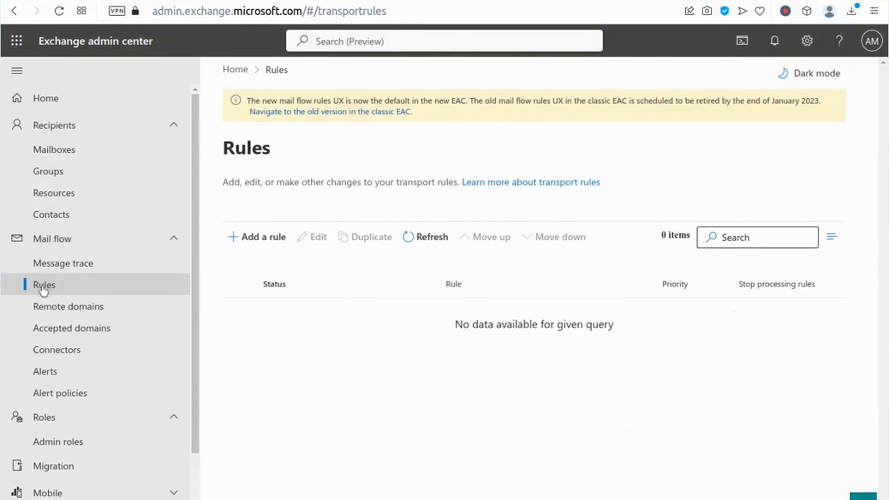
# - Create an Apply disclaimers rule named 'Company-wide signature'
pyautogui.click(251, 237)
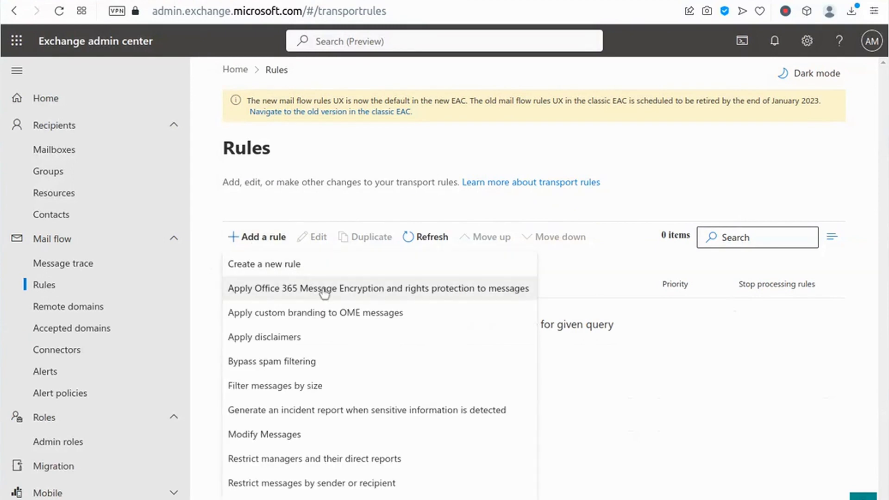
pyautogui.click(249, 338)
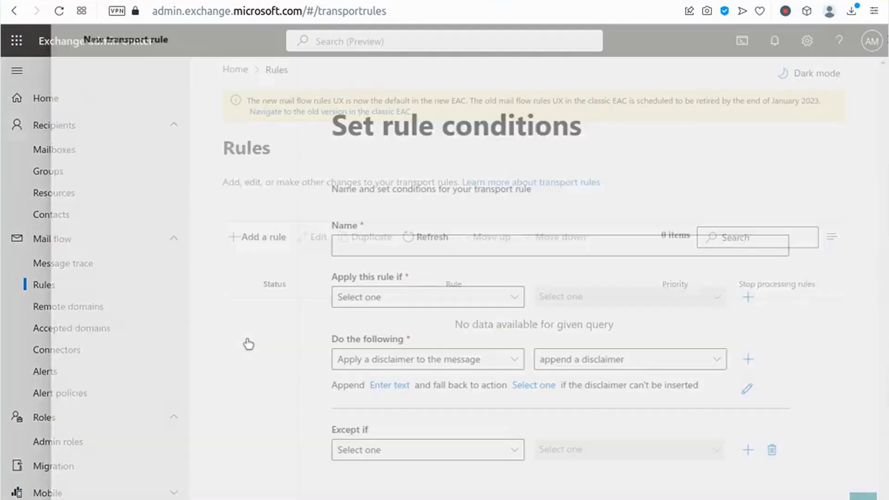
pyautogui.click(349, 243)
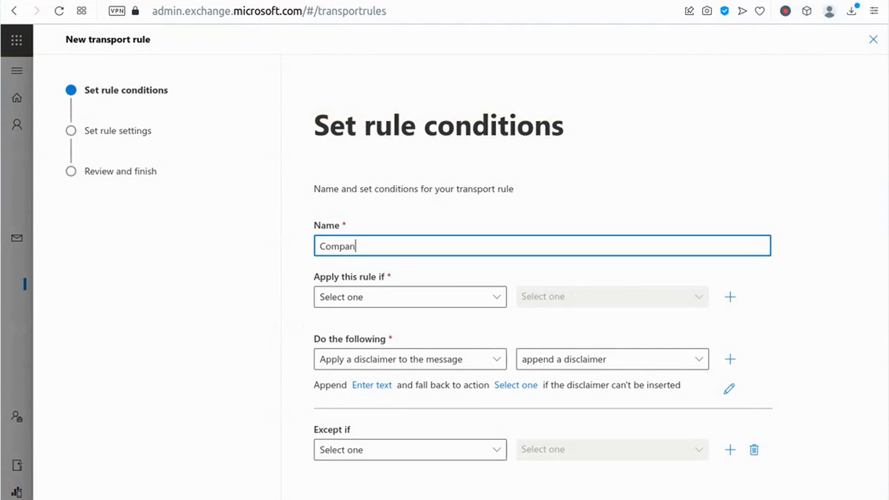
pyautogui.write('Company-wide signature')
pyautogui.click(376, 264)
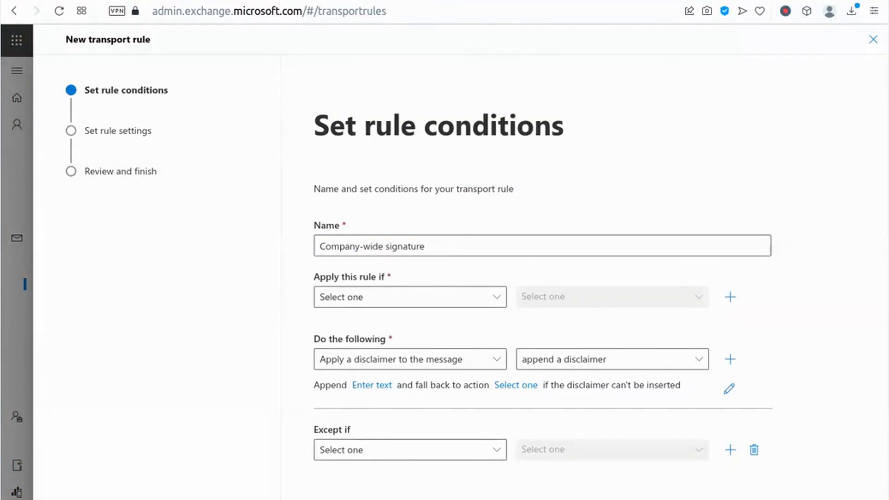
pyautogui.click(393, 297)
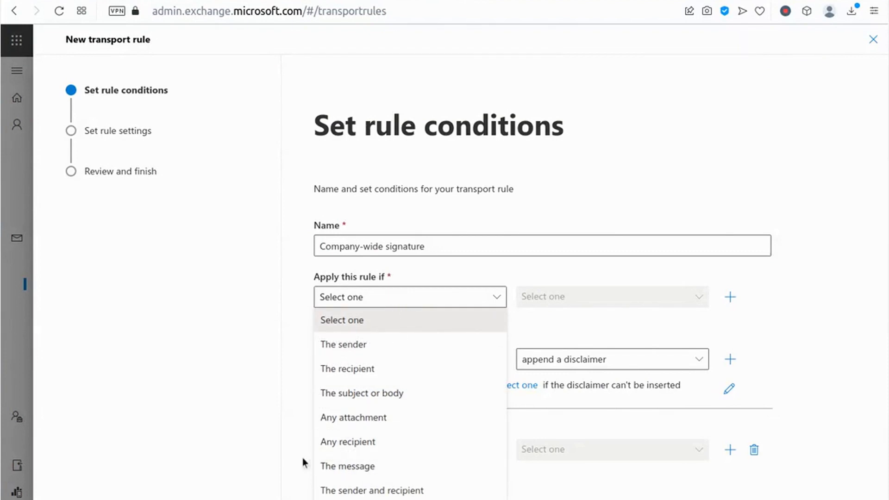
# - Set the rule condition to Apply to all messages
pyautogui.click(260, 456)
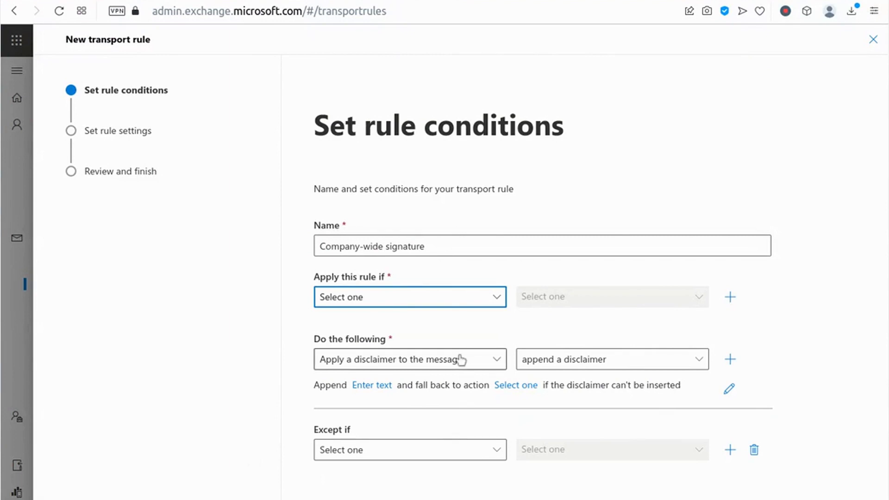
pyautogui.click(477, 306)
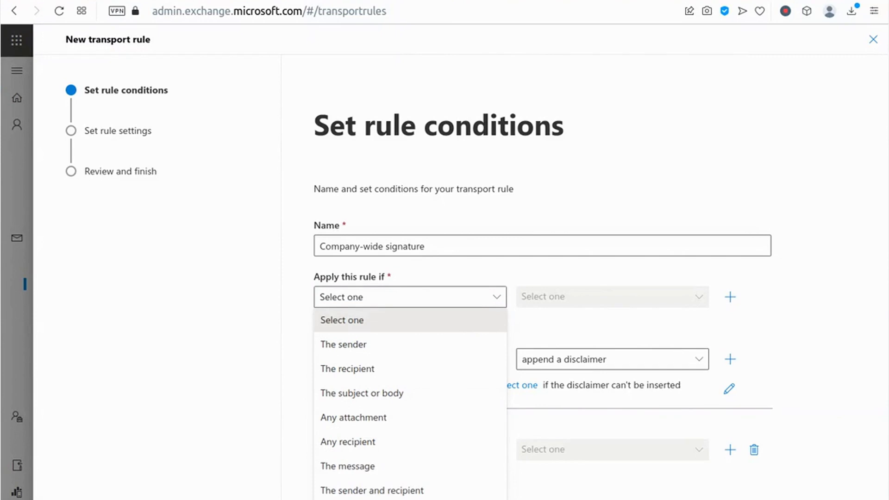
pyautogui.click(410, 297)
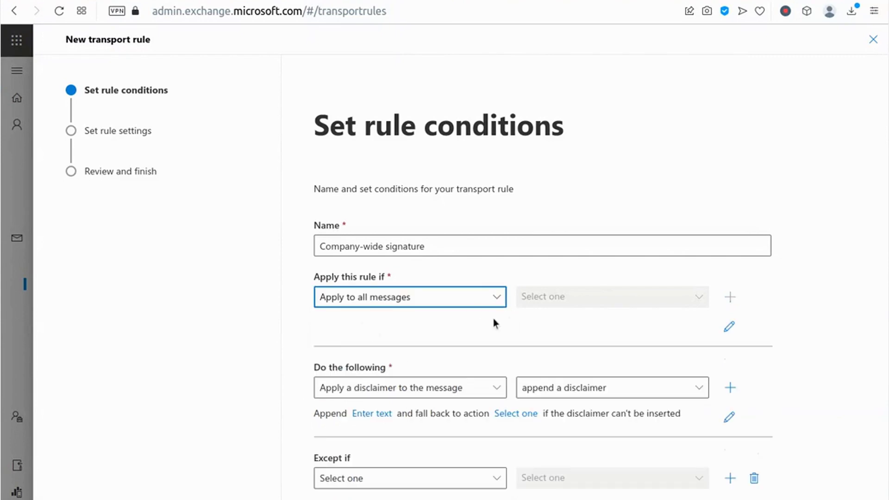
pyautogui.click(438, 368)
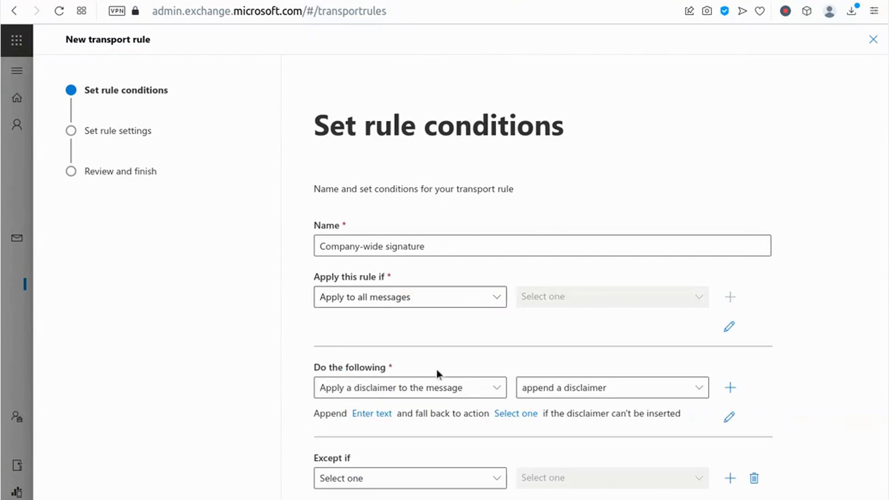
# - Keep the append-a-disclaimer action, open its text entry box, and return to the Bybrand signature
pyautogui.click(485, 394)
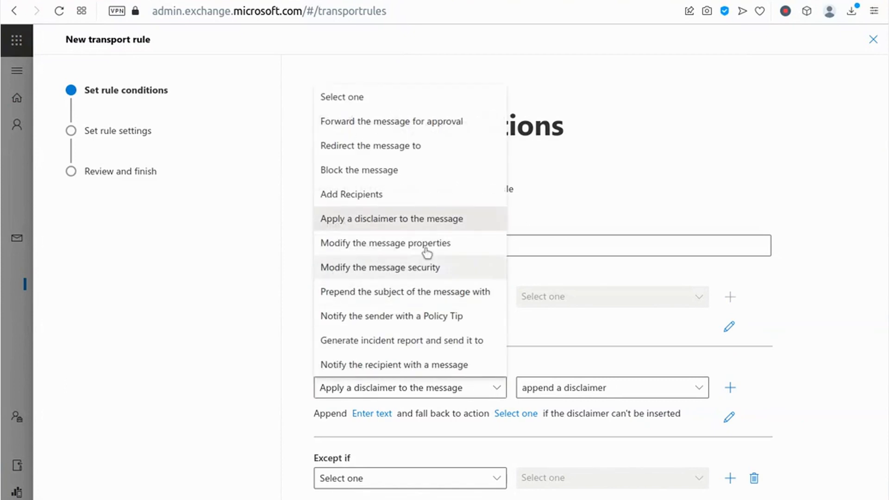
pyautogui.click(570, 393)
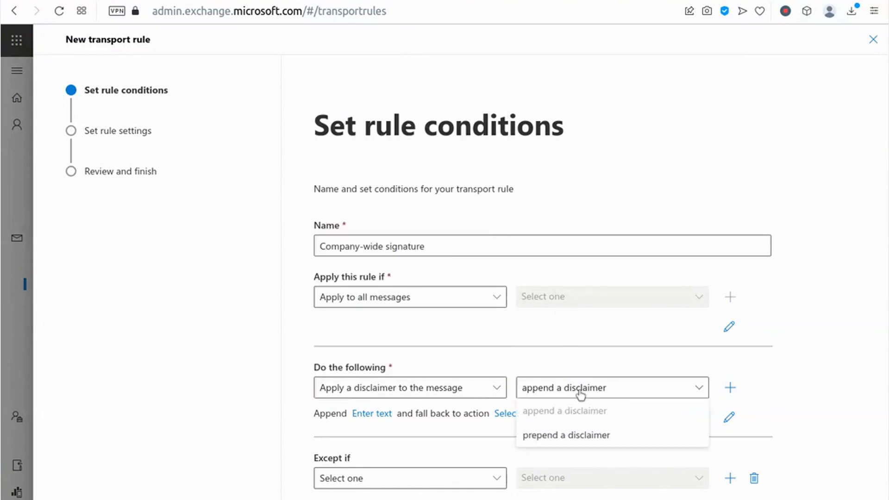
pyautogui.click(573, 354)
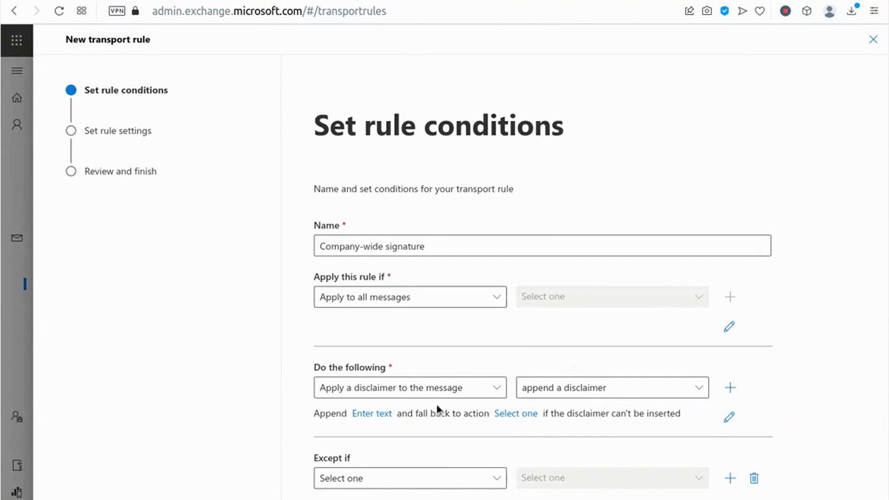
pyautogui.click(372, 417)
pyautogui.click(592, 150)
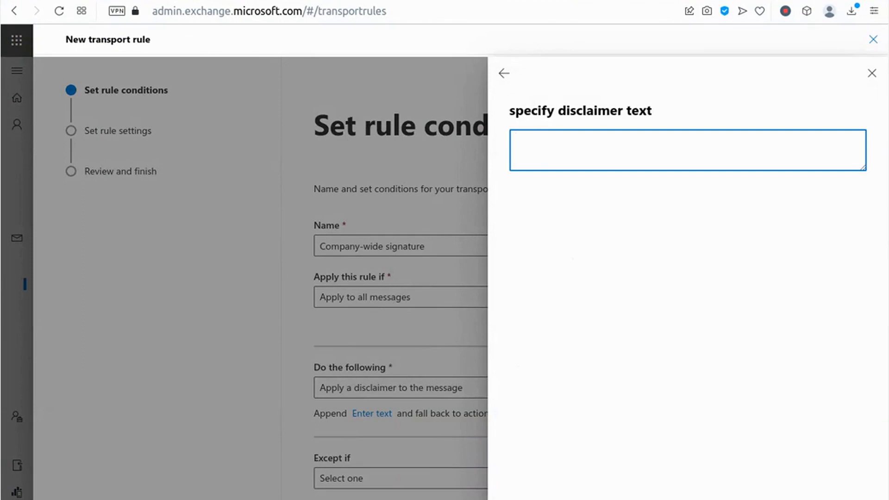
pyautogui.hotkey('ctrl', 'Tab')
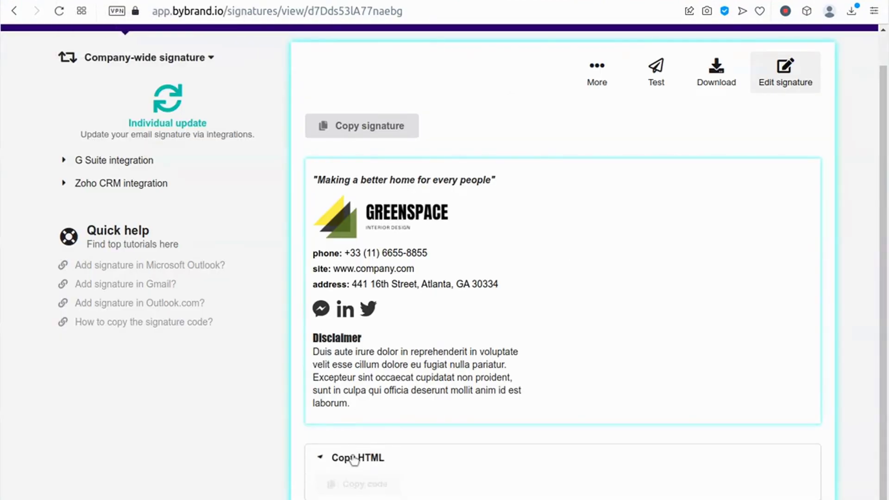
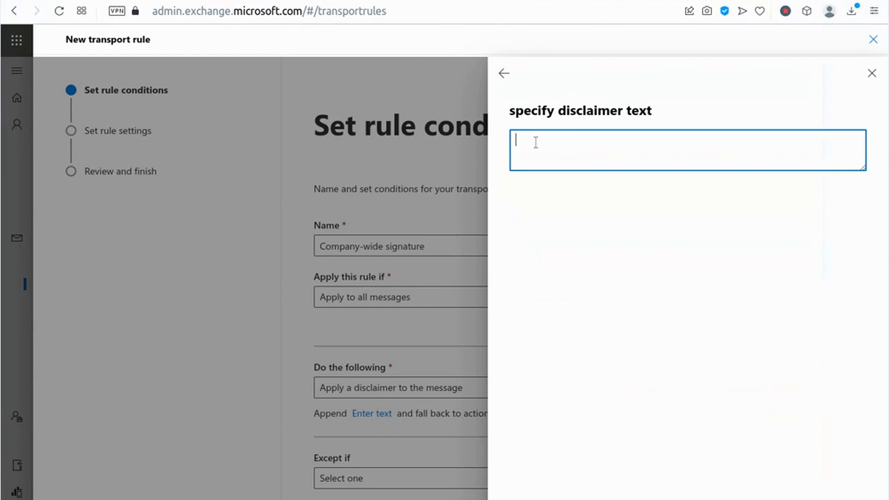
# - Paste the HTML company signature into the rule's disclaimer text box
pyautogui.hotkey('ctrl', 'v')
pyautogui.moveTo(865, 168)
pyautogui.mouseDown()
pyautogui.moveTo(869, 422)
pyautogui.moveTo(861, 389)
pyautogui.moveTo(863, 176)
pyautogui.mouseUp()
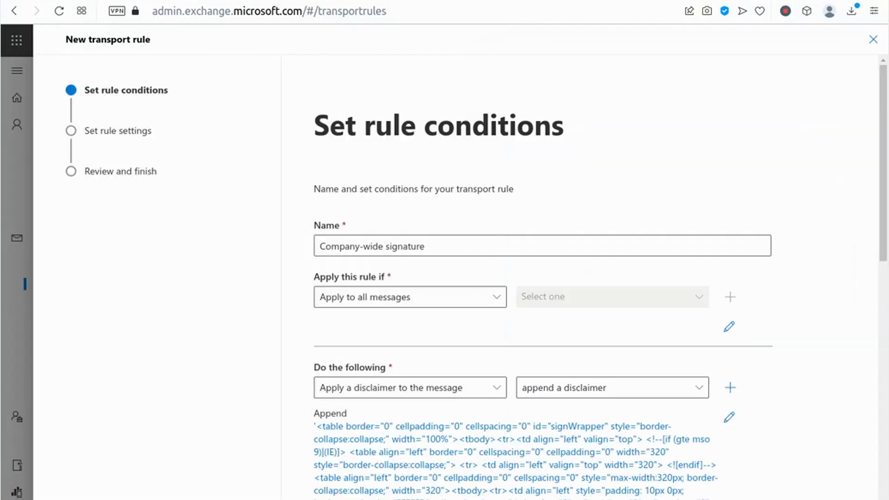
pyautogui.scroll(-10, 740, 380)
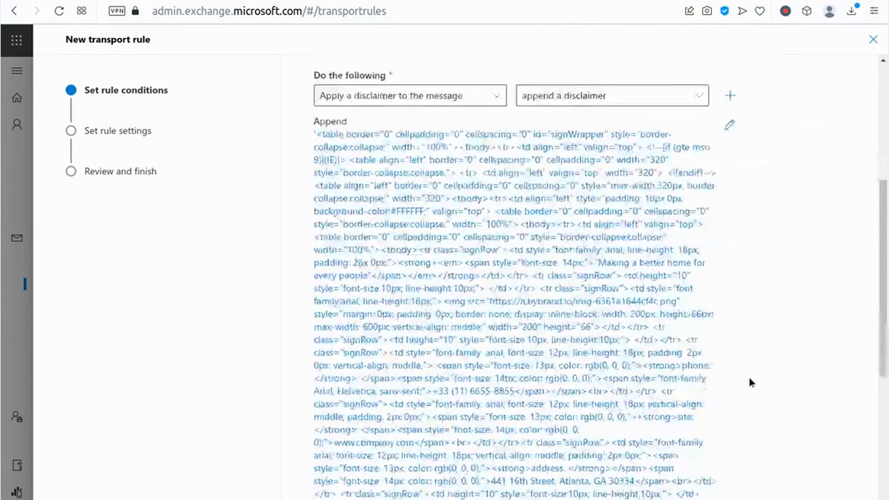
pyautogui.scroll(-6, 741, 379)
# - Set the disclaimer fallback action to Wrap
pyautogui.click(445, 430)
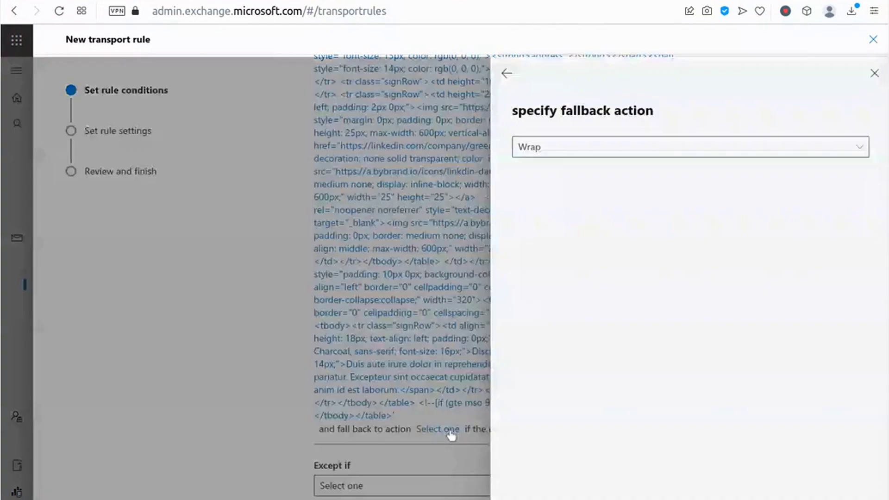
pyautogui.click(551, 147)
pyautogui.click(536, 167)
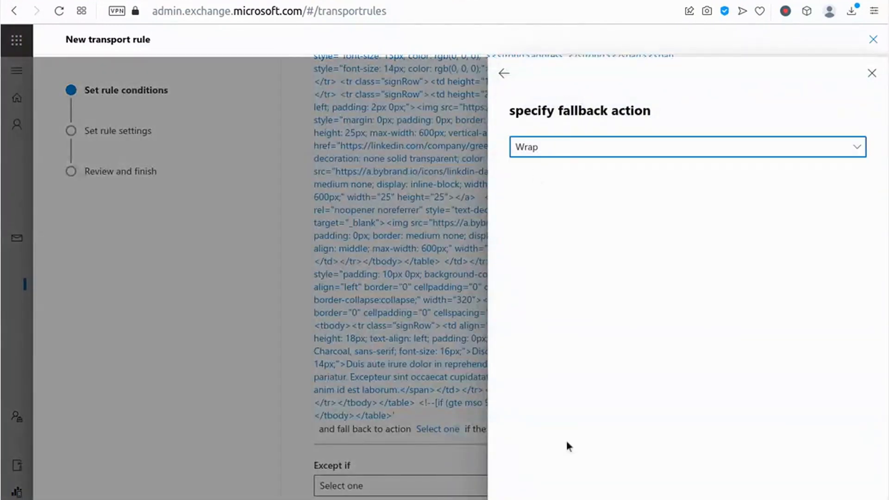
pyautogui.press('Return')
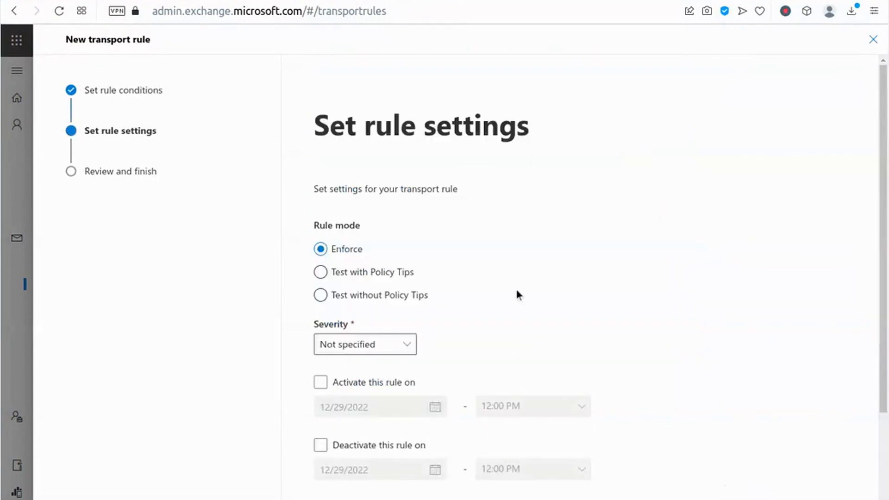
# - Clear 'Stop processing more rules', review the settings and finish creating the rule
pyautogui.scroll(-4, 474, 266)
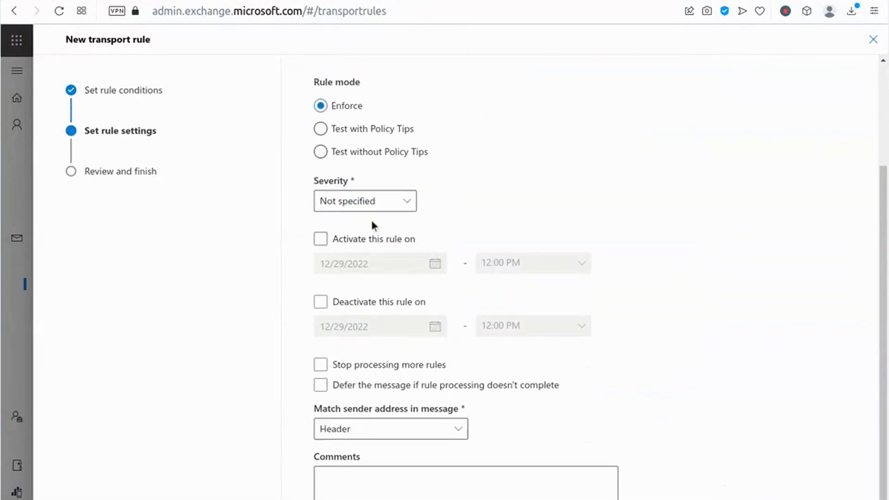
pyautogui.click(320, 327)
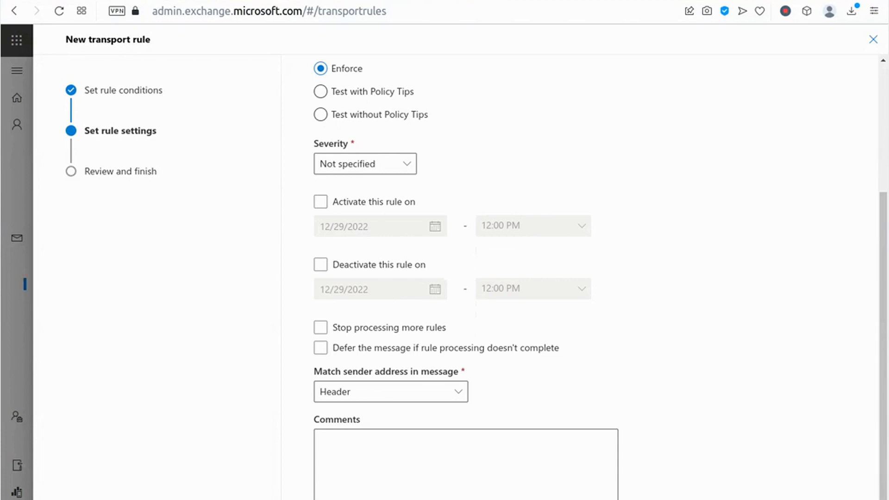
pyautogui.click(759, 486)
pyautogui.scroll(-8, 482, 278)
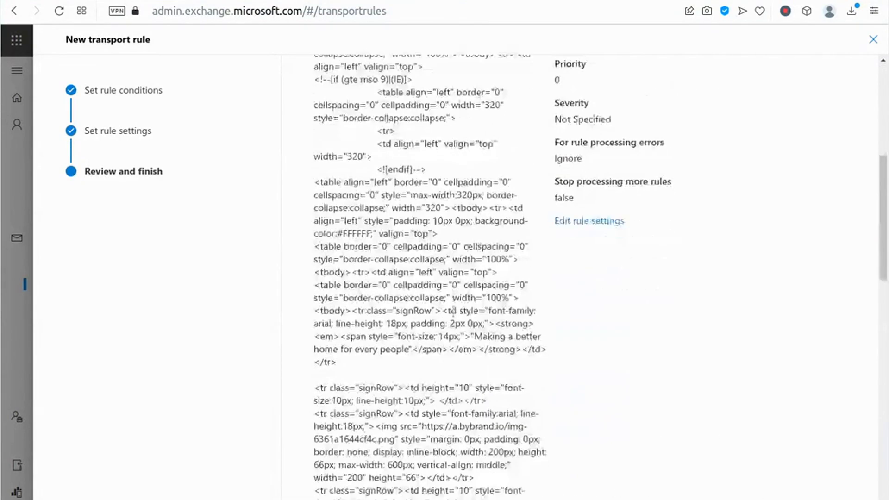
pyautogui.scroll(-15, 453, 311)
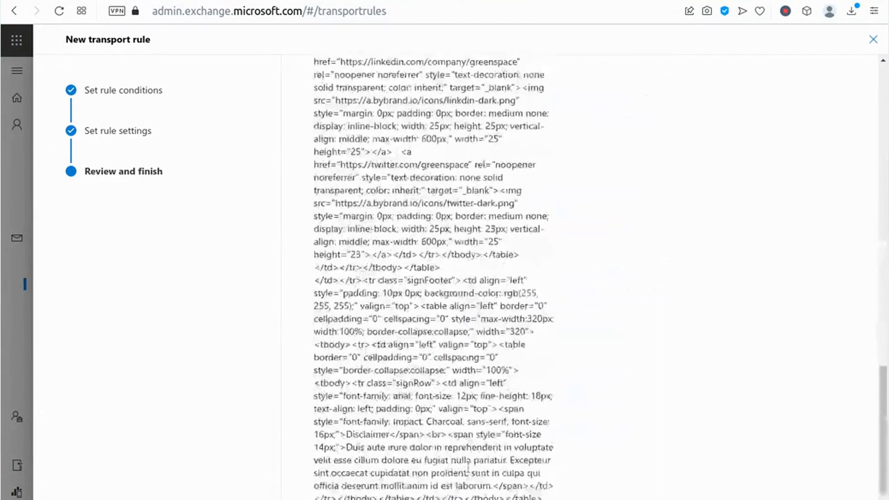
pyautogui.scroll(-4, 468, 466)
pyautogui.click(531, 496)
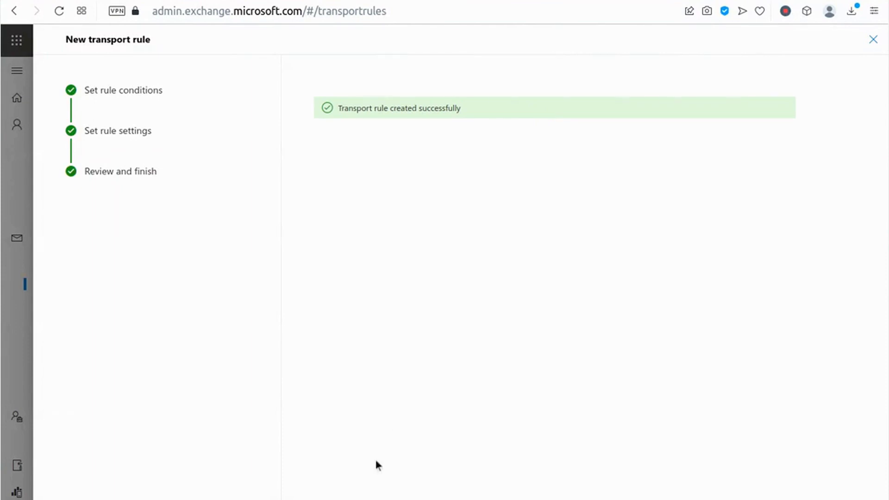
# - Switch the 'Company-wide signature' rule's enable toggle on
pyautogui.press('Escape')
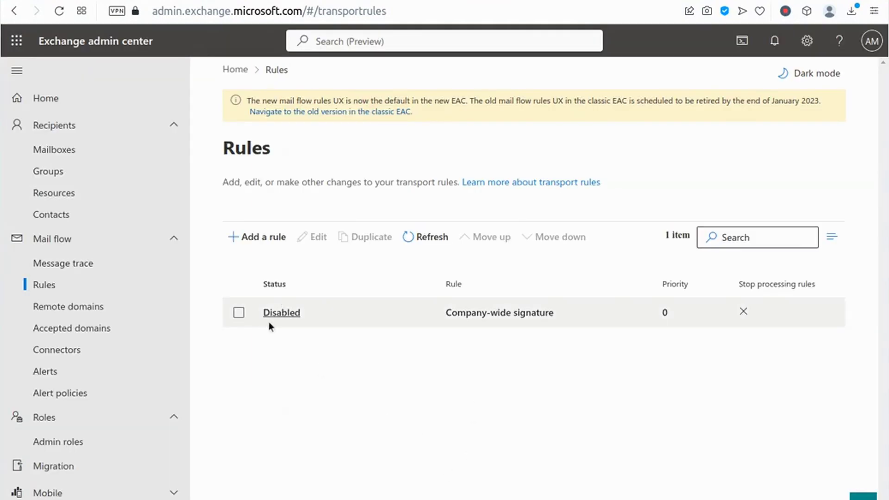
pyautogui.click(239, 312)
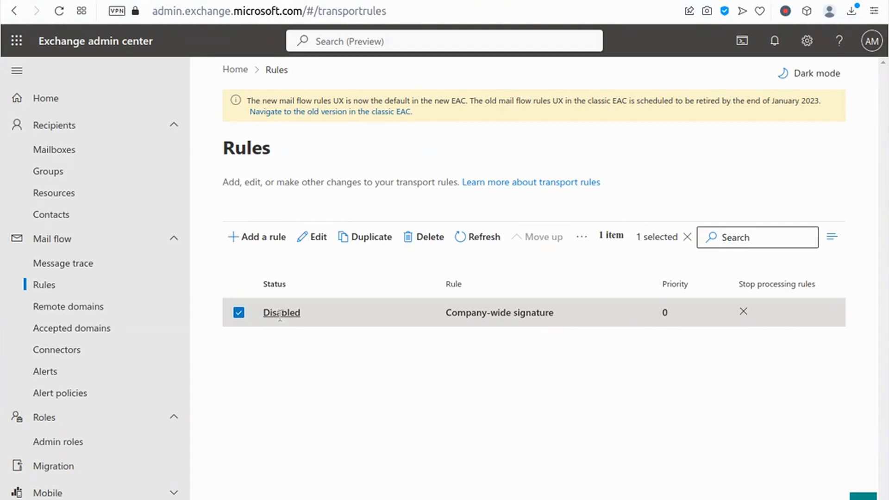
pyautogui.click(284, 314)
pyautogui.click(525, 213)
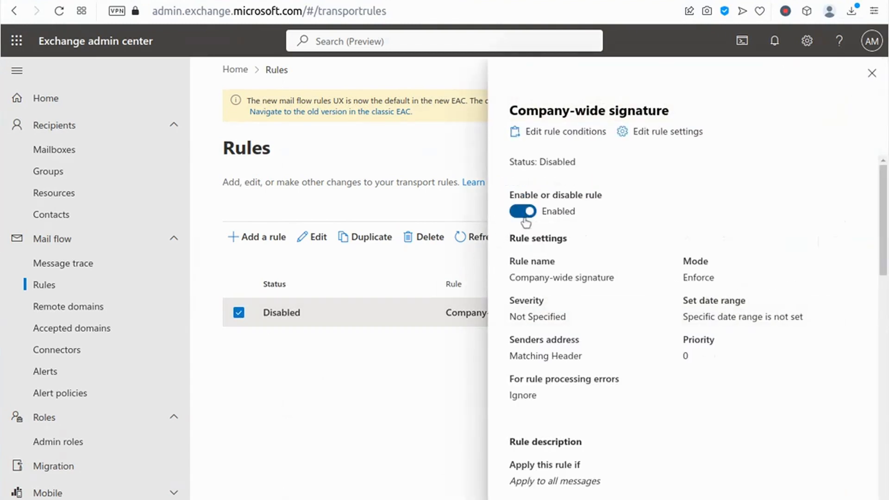
pyautogui.click(872, 73)
# - Refresh the rules list and confirm the 'Company-wide signature' rule shows as Enabled
pyautogui.click(481, 238)
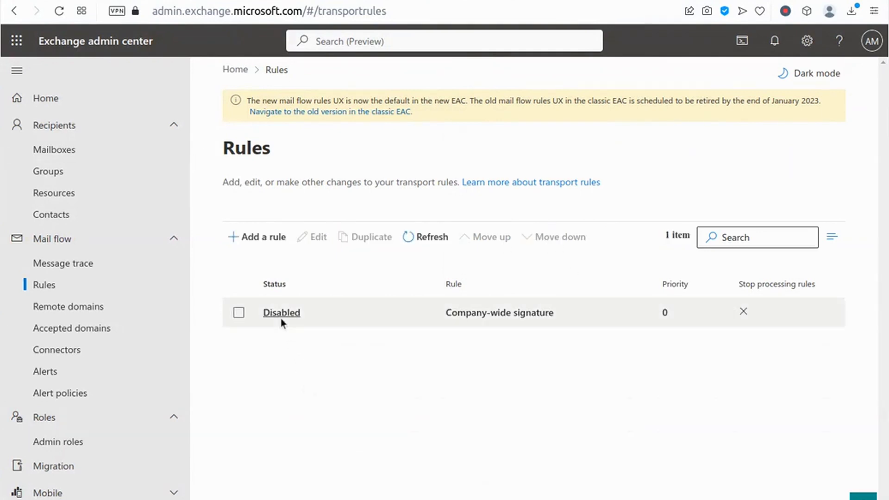
pyautogui.click(239, 313)
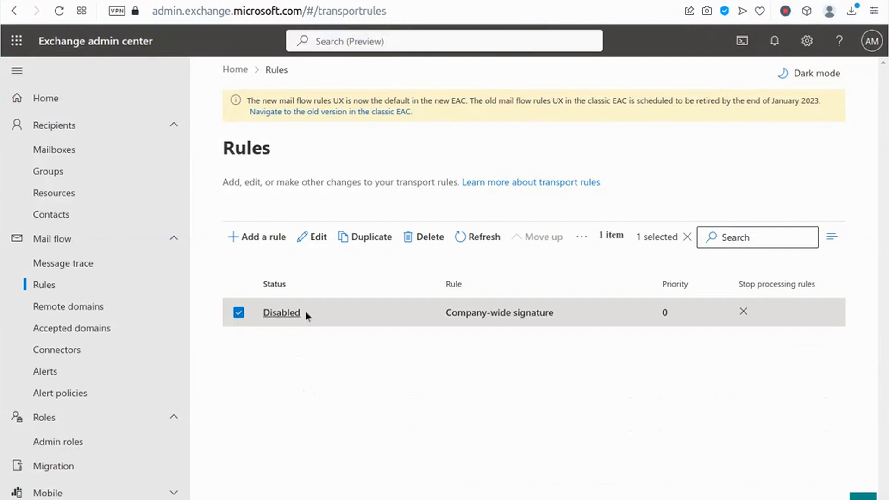
pyautogui.click(277, 313)
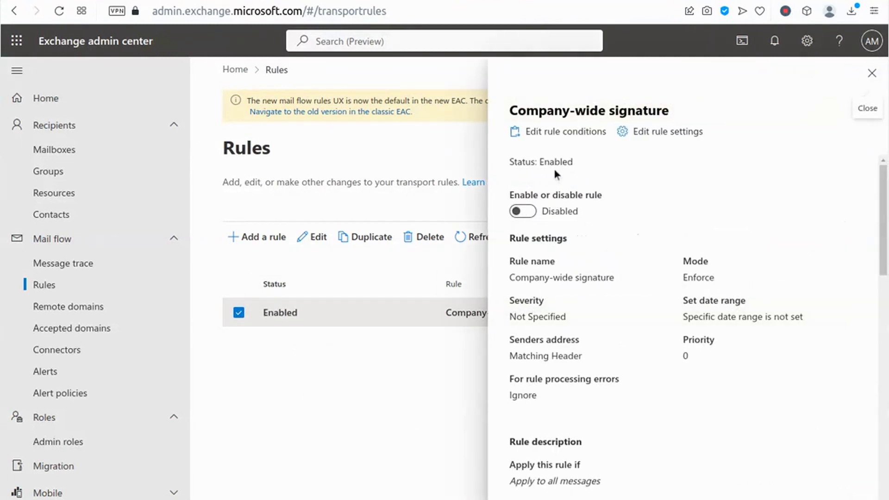
pyautogui.click(871, 73)
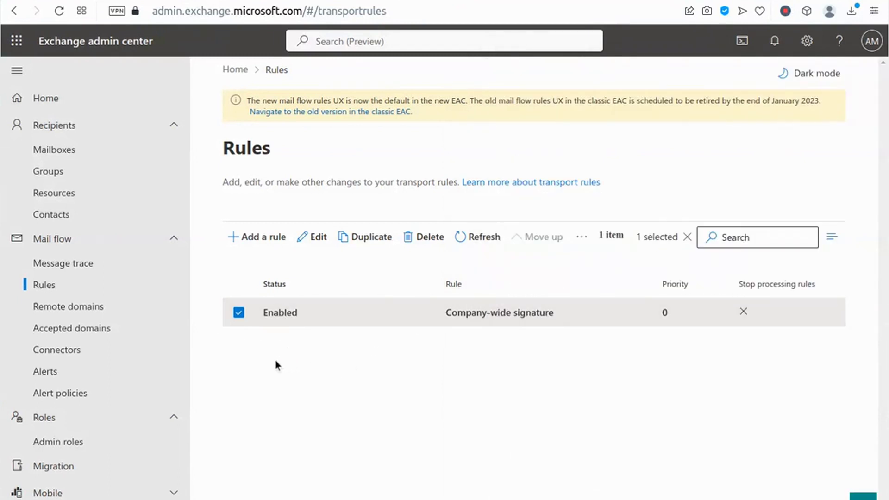
# - Switch to Outlook on the web and start a new email
pyautogui.click(18, 42)
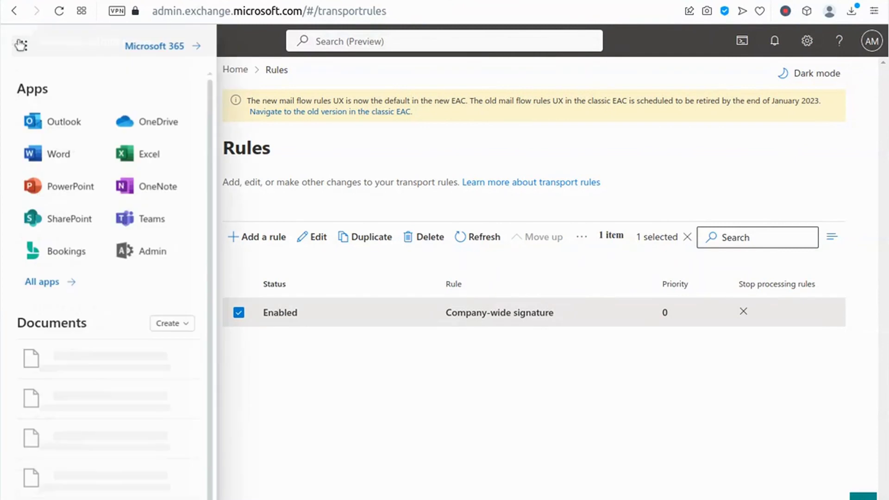
pyautogui.click(65, 127)
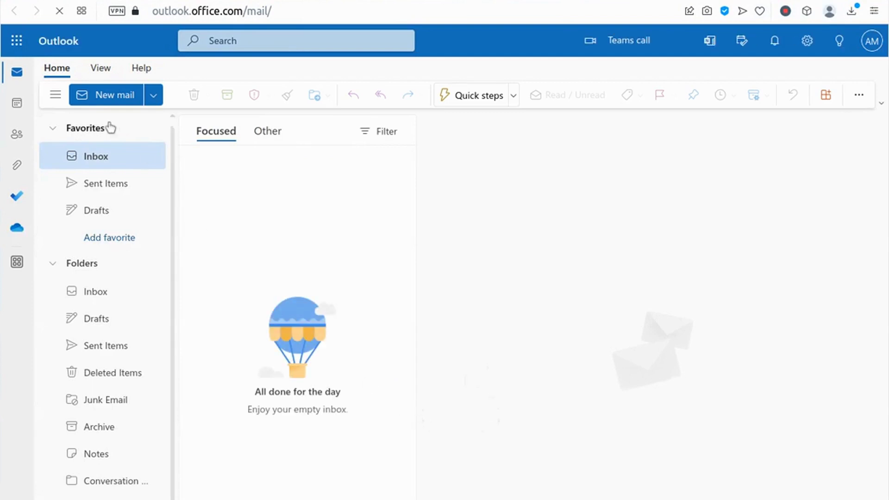
pyautogui.click(103, 97)
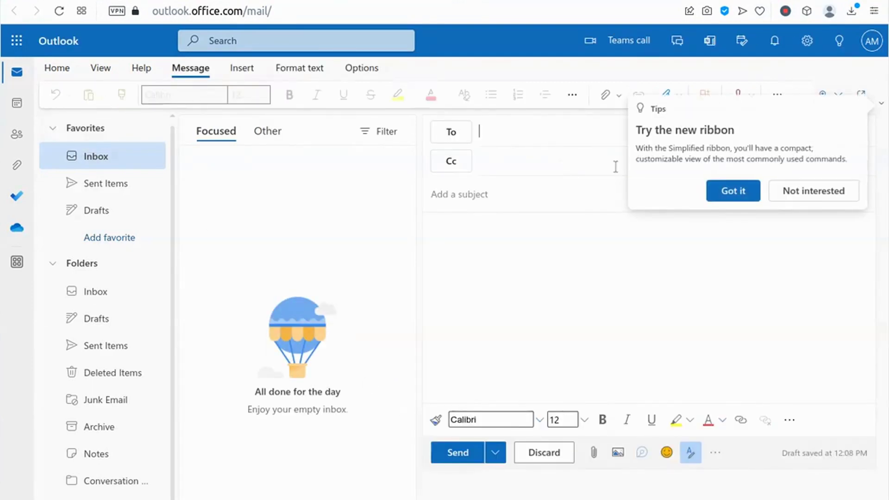
pyautogui.click(738, 192)
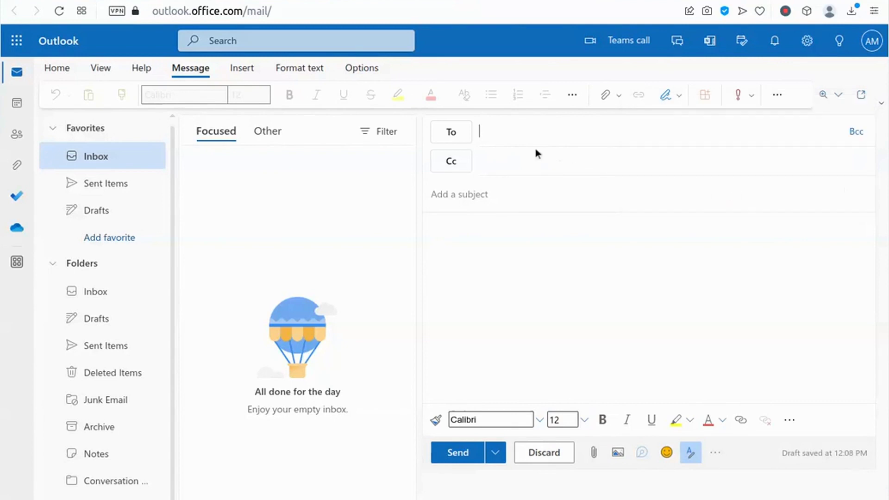
# - Address the email to the test recipient, with subject 'Test' and body 'Test... All the best'
pyautogui.click(510, 128)
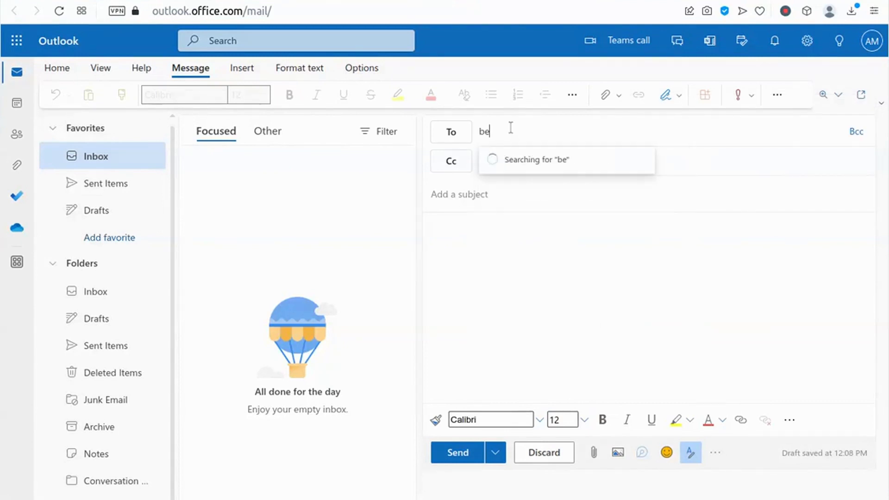
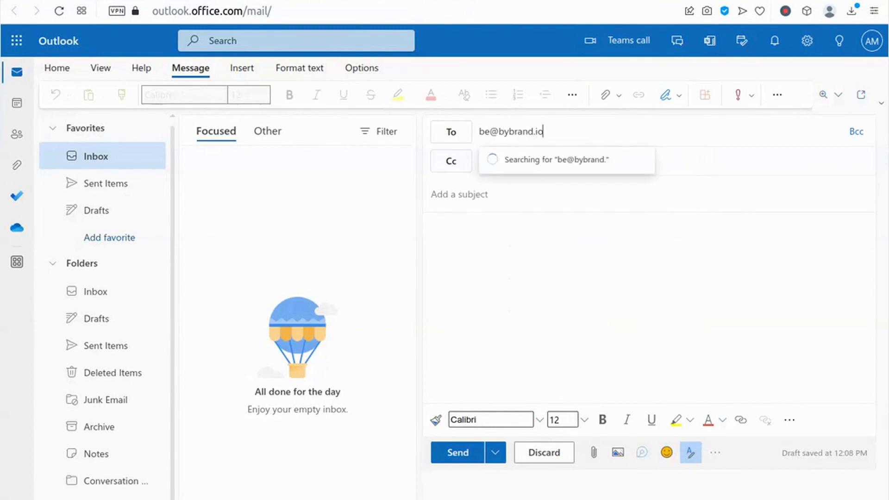
pyautogui.click(734, 160)
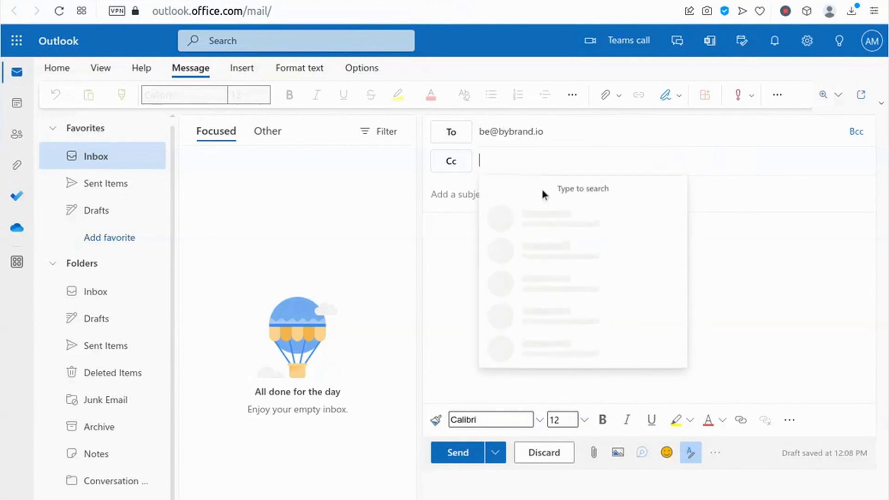
pyautogui.click(448, 195)
pyautogui.write('Test')
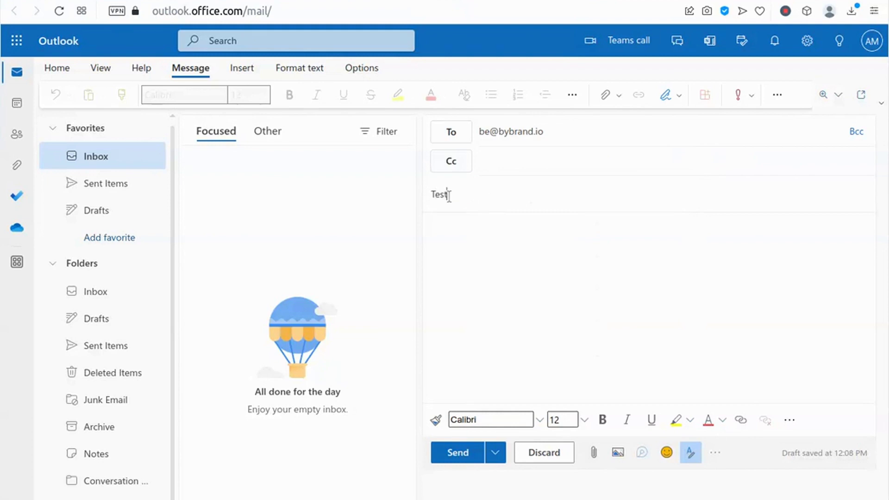
pyautogui.click(451, 224)
pyautogui.write('T')
pyautogui.write('est...  ')
pyautogui.write('All the best.')
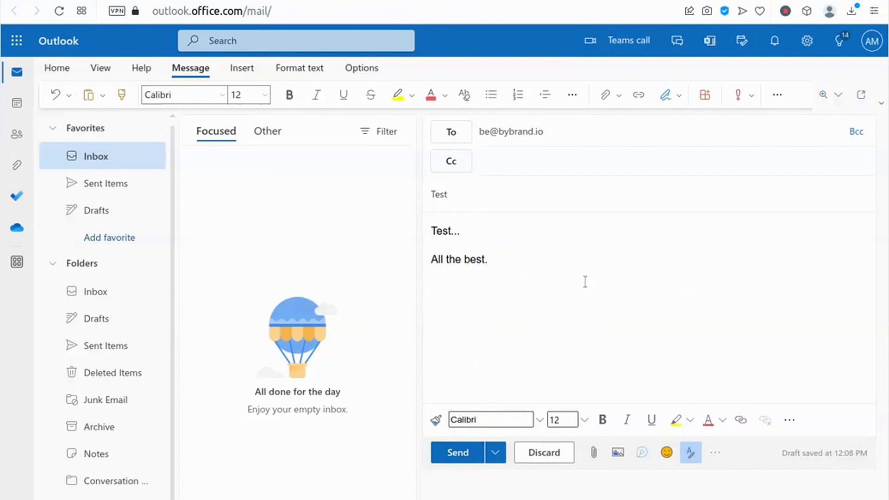
# - Send the 'Test' email and view it in Sent Items
pyautogui.click(457, 454)
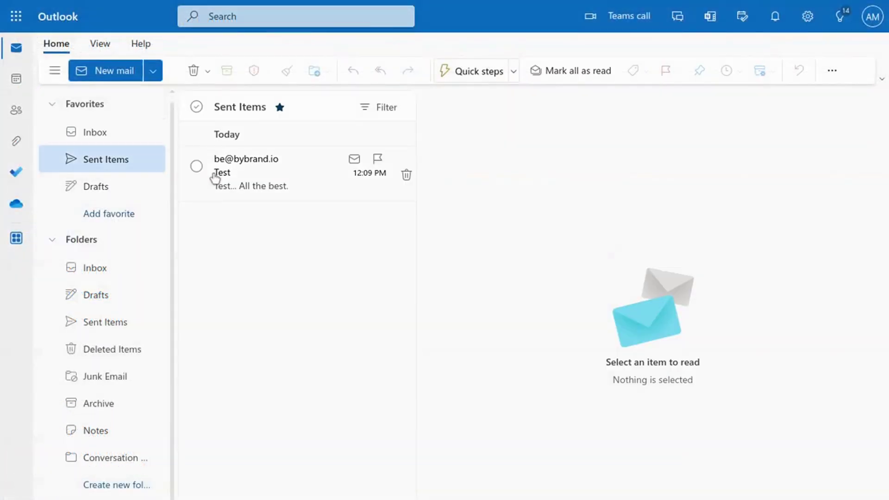
pyautogui.click(215, 178)
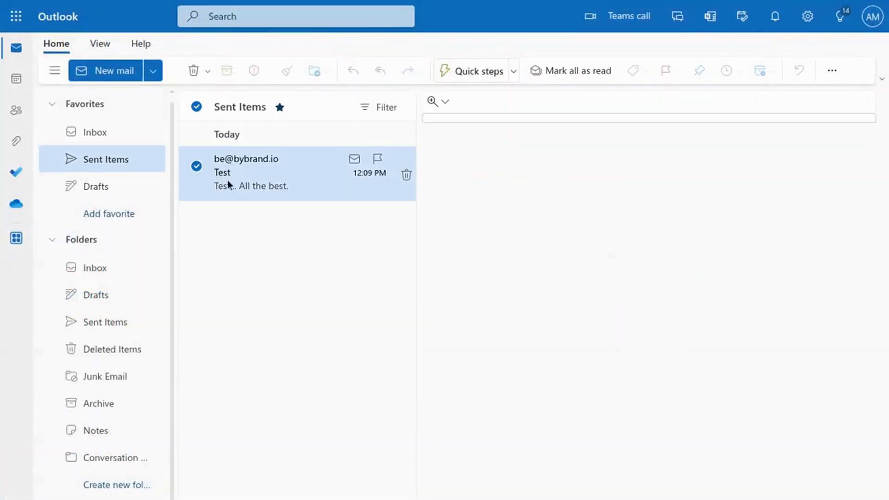
pyautogui.click(807, 18)
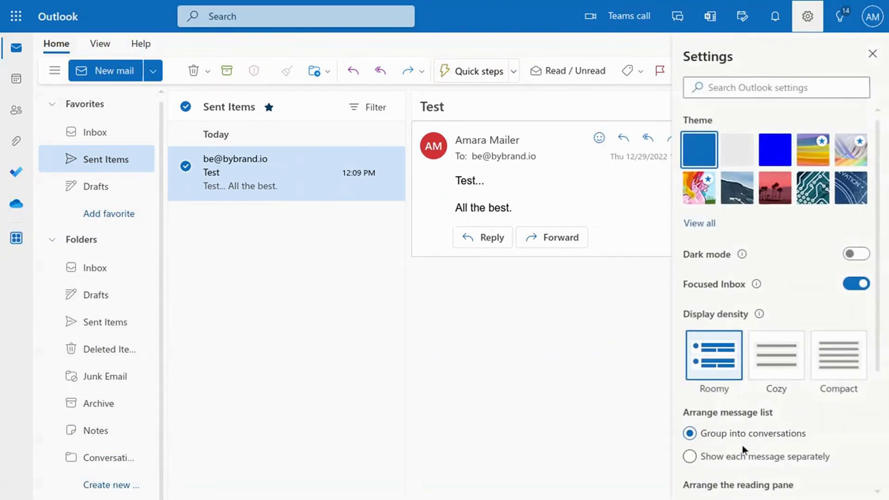
pyautogui.scroll(-1, 743, 440)
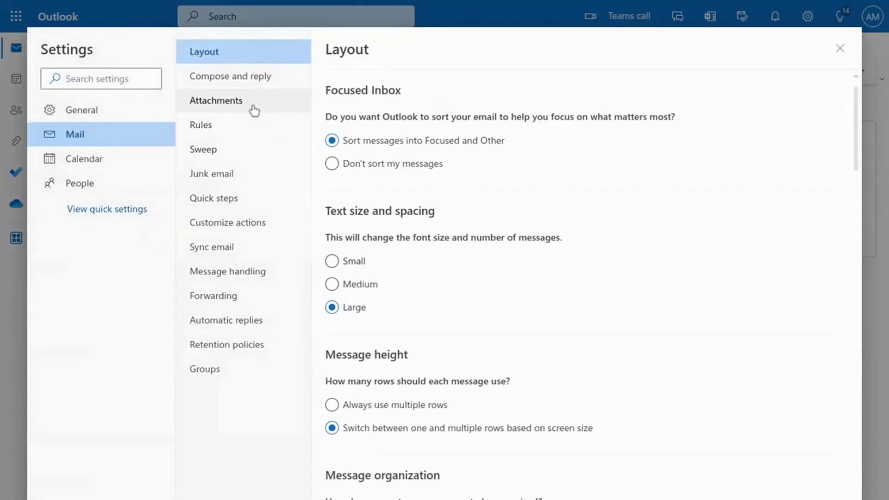
pyautogui.click(250, 83)
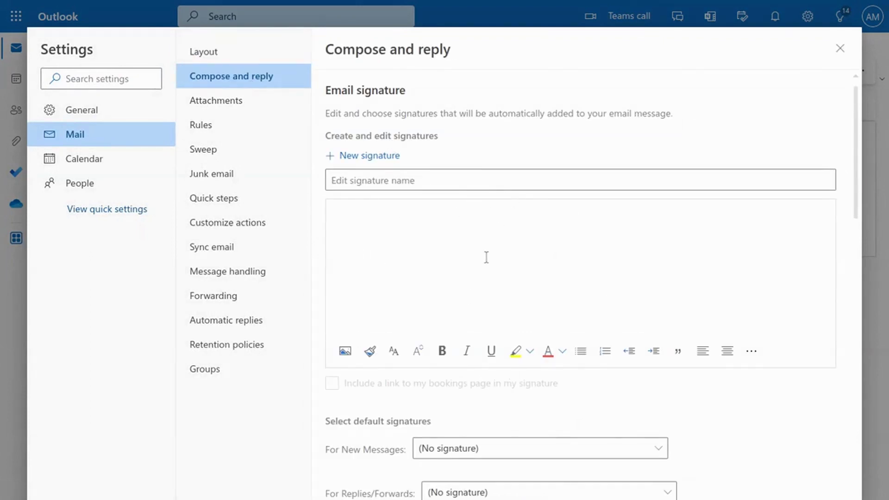
pyautogui.click(840, 49)
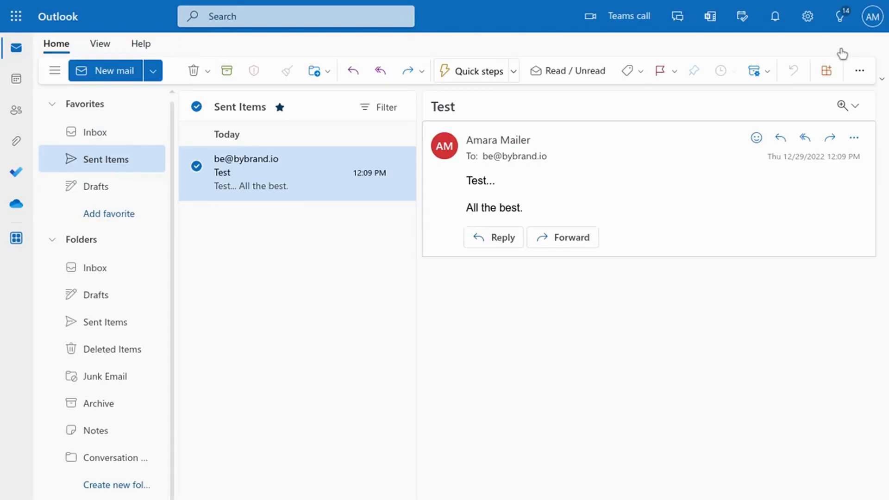